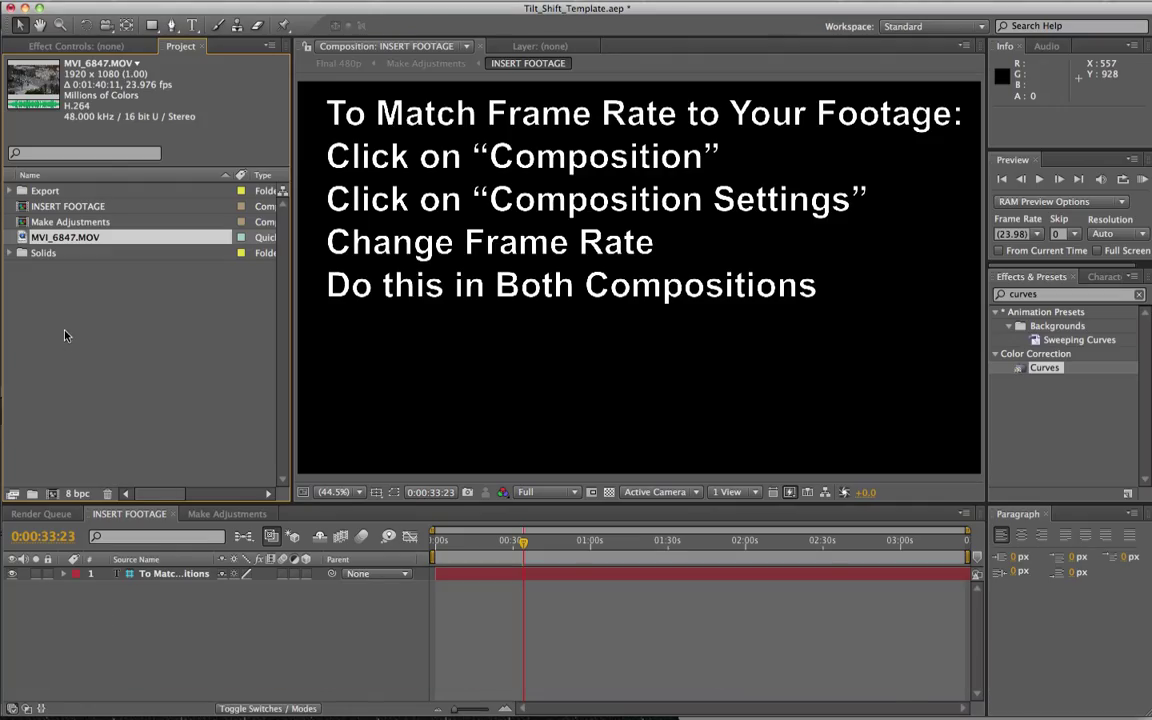
Deselect the imported MVI_6847.MOV clip in the Project panel.
click(66, 333)
Add MVI_6847.MOV to the INSERT FOOTAGE timeline and scrub from about 1:38 back toward the start.
drag(80, 240, 166, 591)
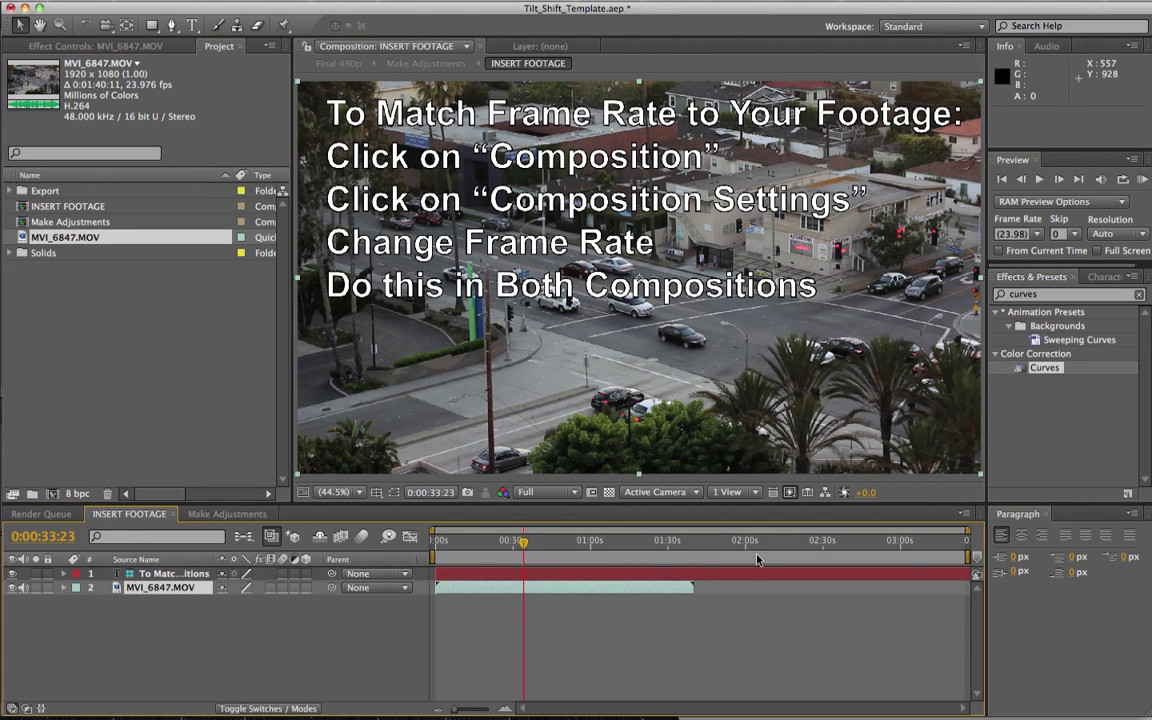
click(689, 542)
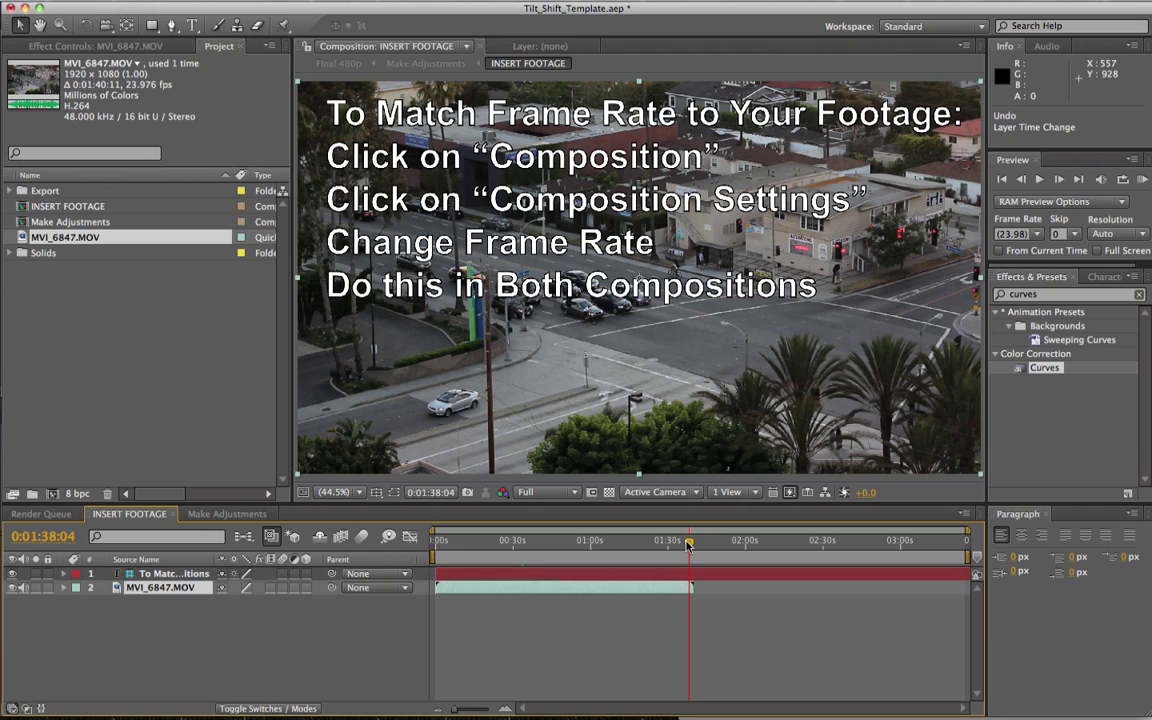
drag(688, 543, 524, 543)
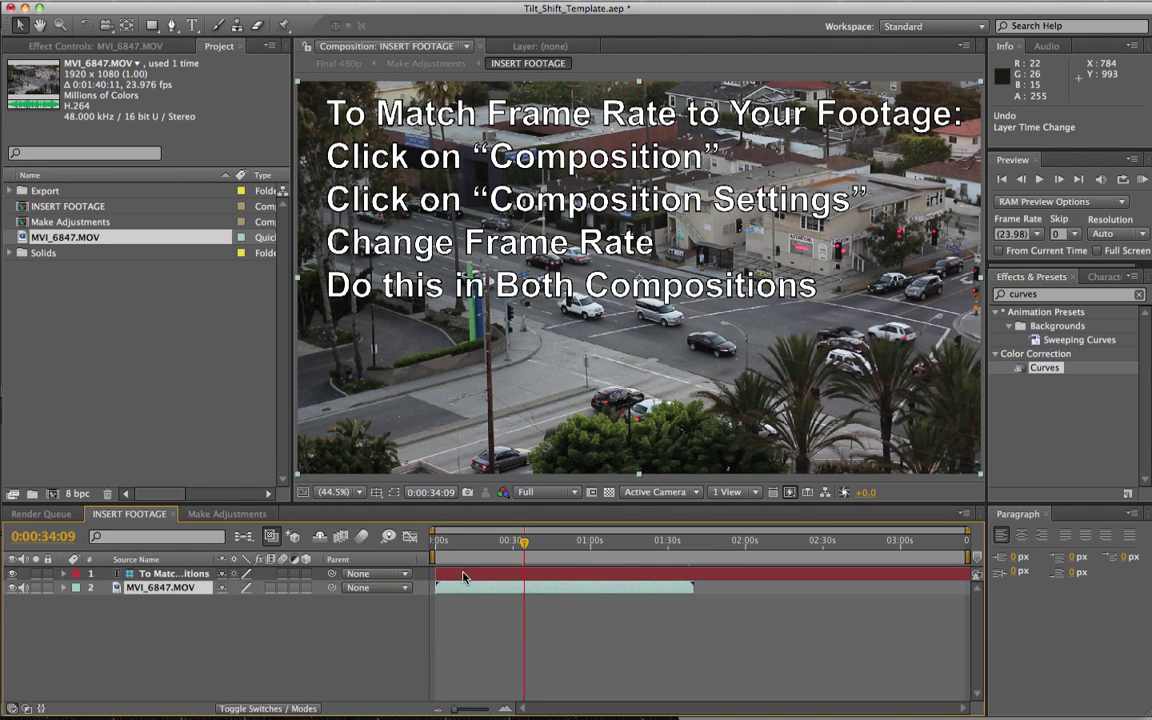
Switch to the Make Adjustments composition with its layer list scrolled to the top.
click(228, 514)
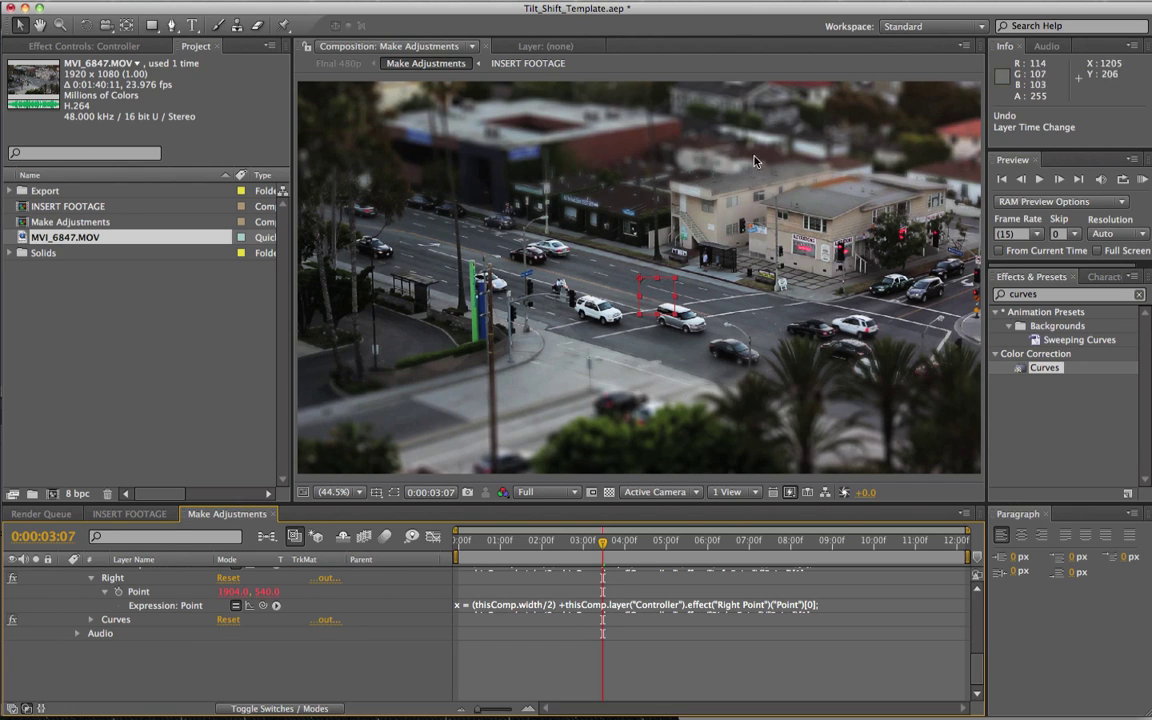
scroll(105, 640, up, 8)
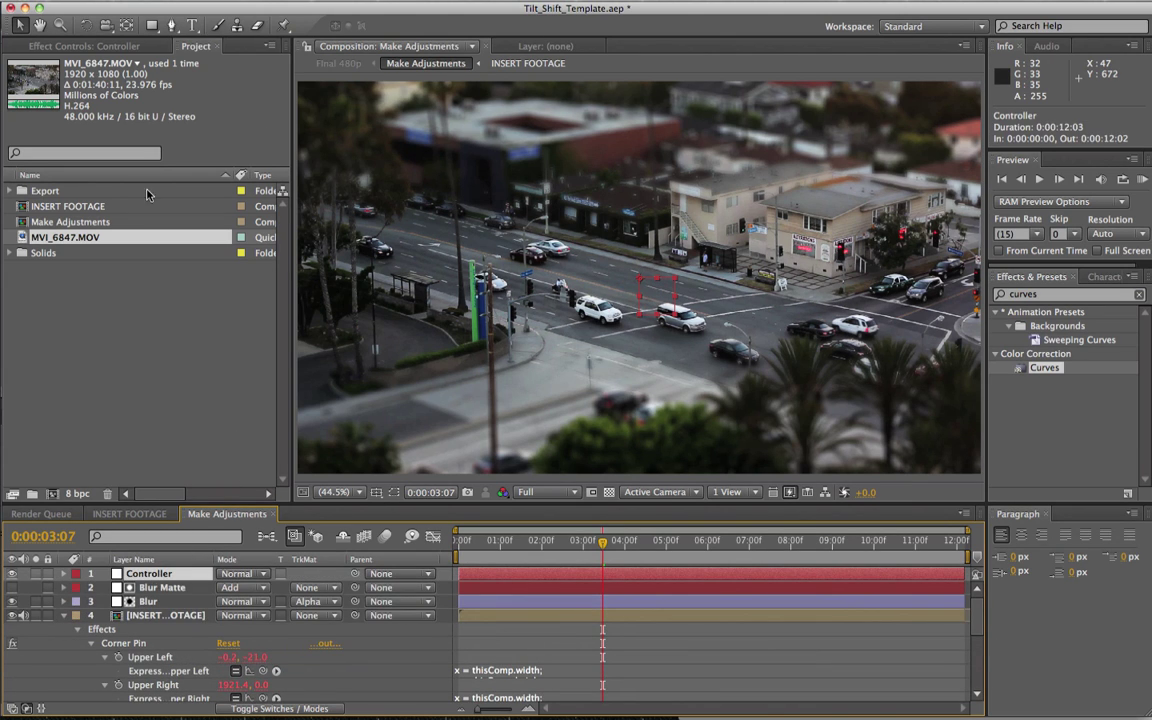
Show the Controller's effects, collapse Right Point, and expand Distort Amount and Softness.
click(84, 46)
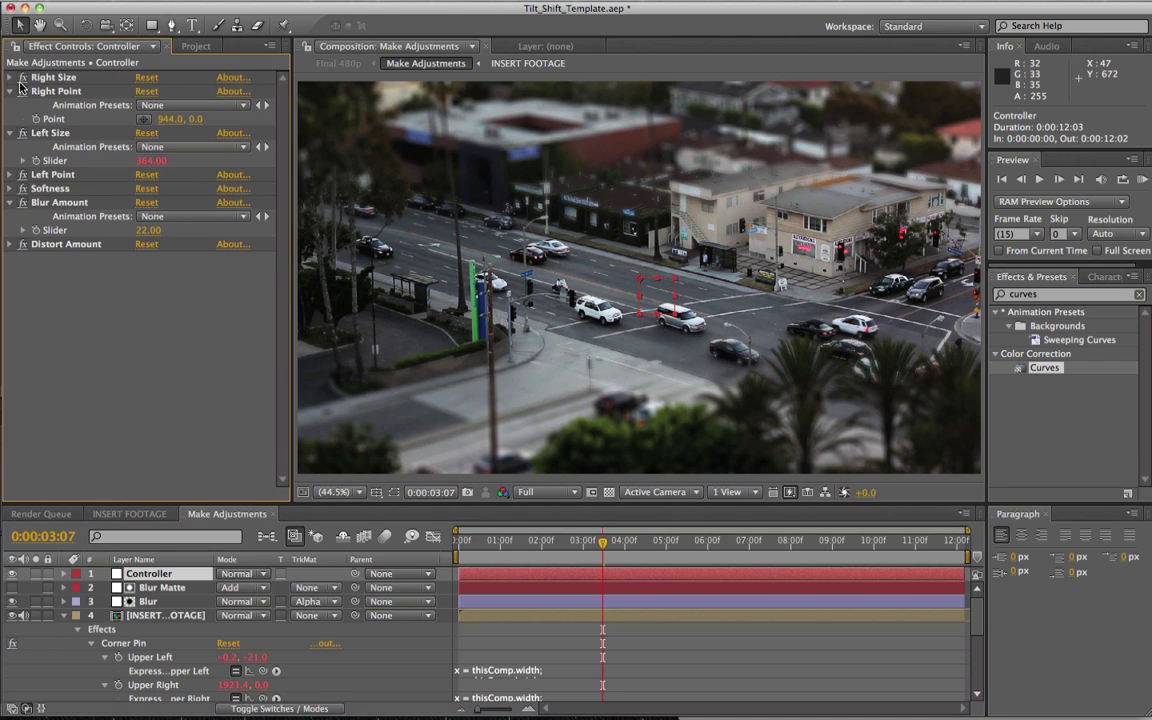
click(10, 92)
click(71, 77)
click(66, 219)
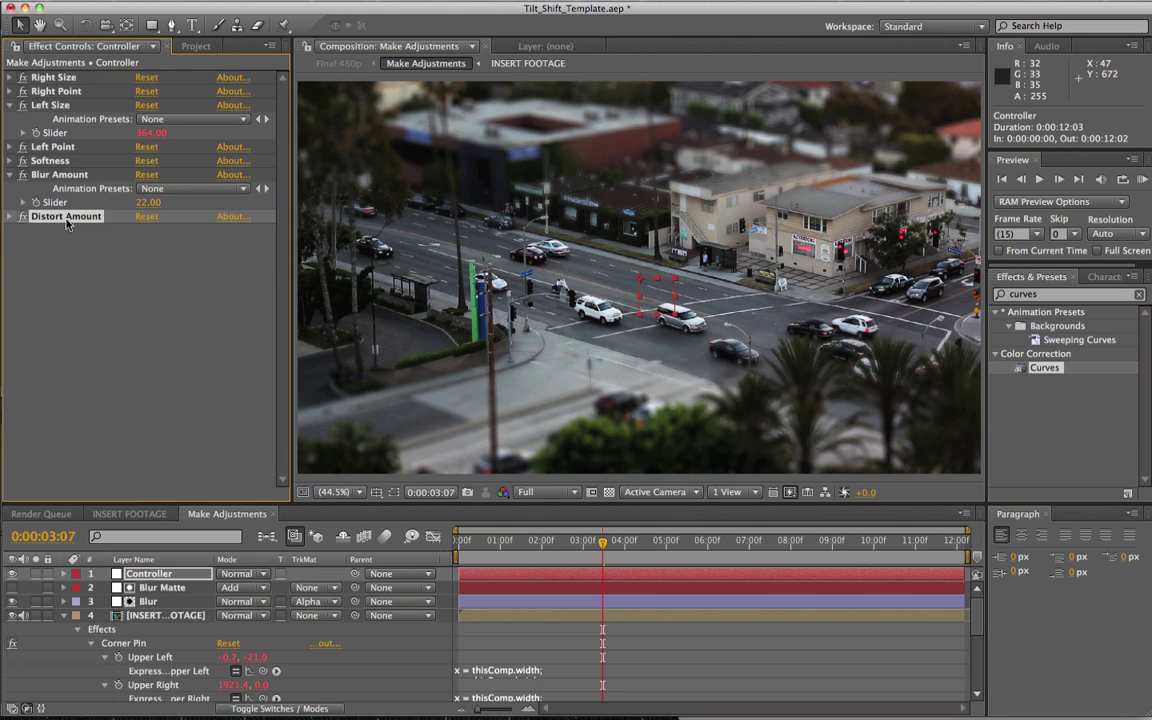
click(12, 217)
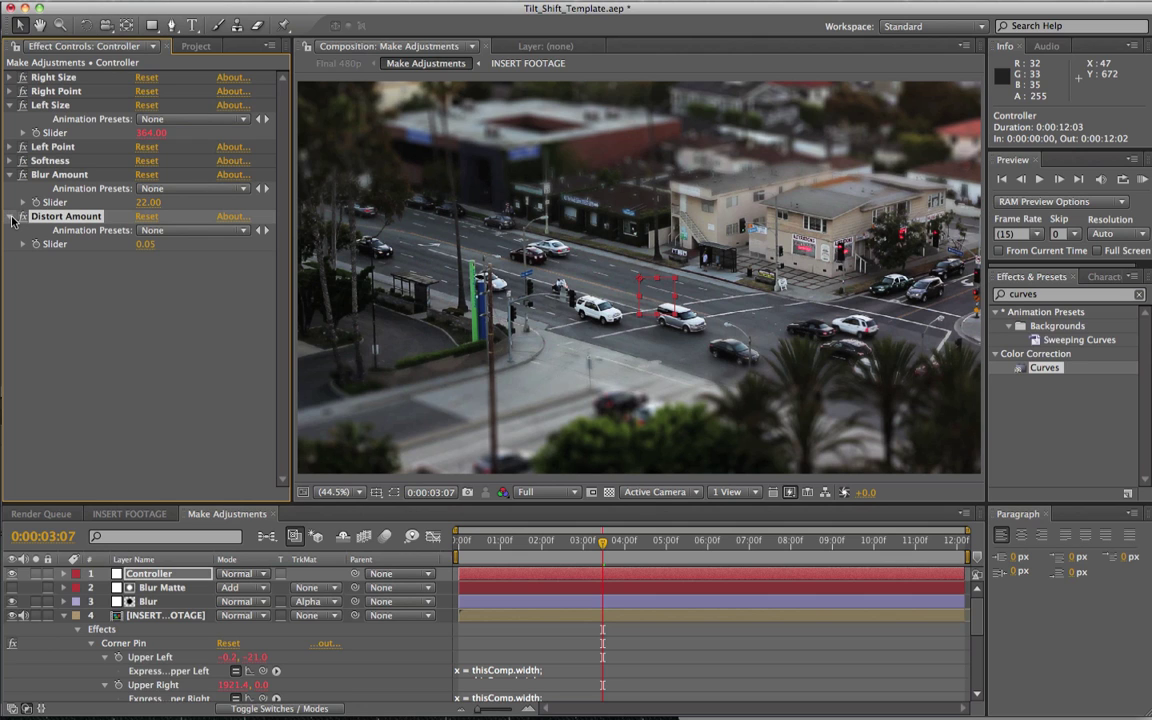
click(46, 176)
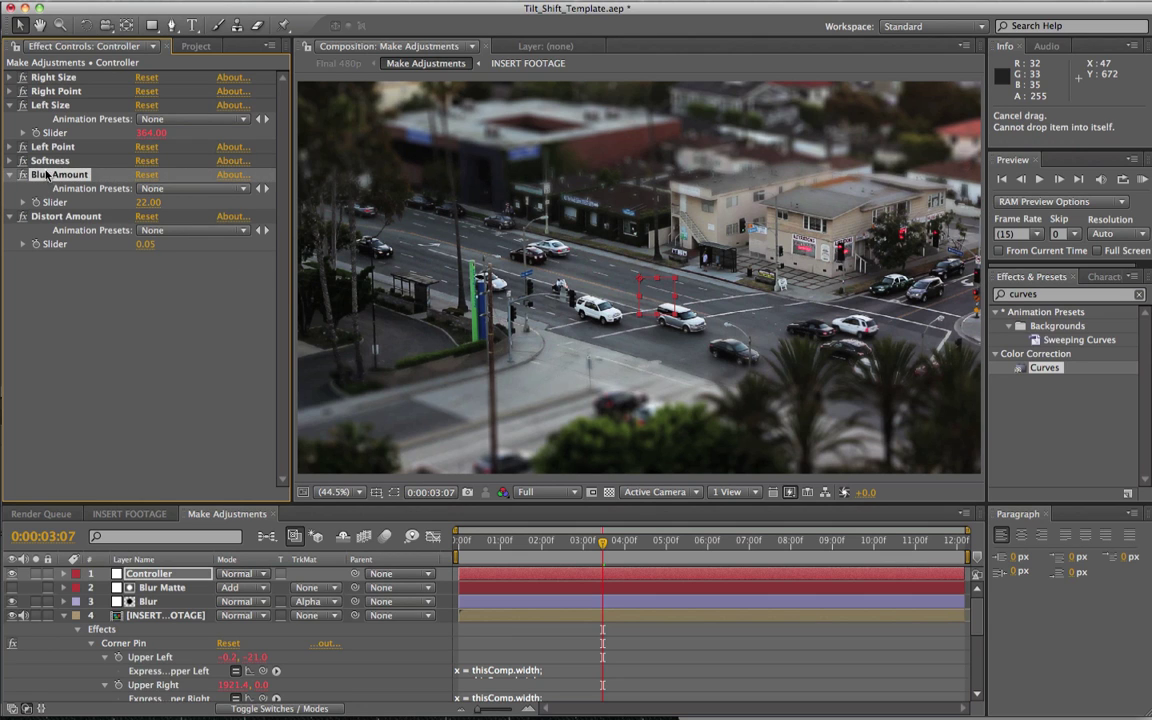
click(48, 162)
click(11, 161)
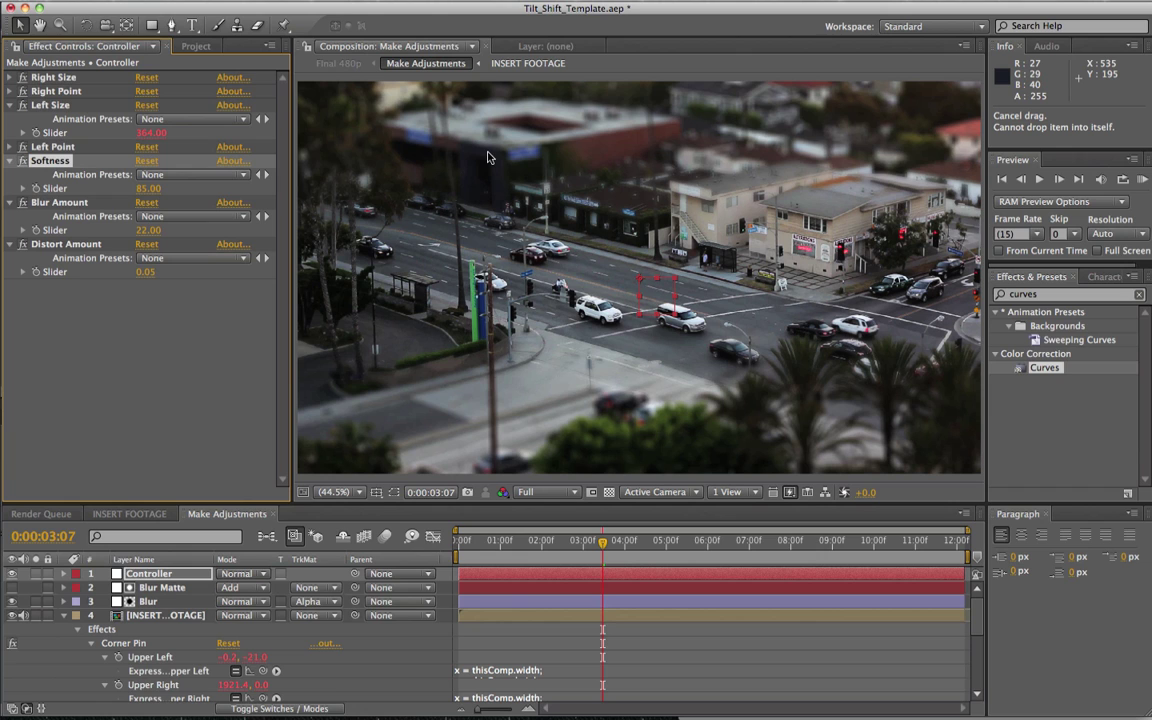
Set the Controller's Blur Amount to 18 after trying -90 and 50, at half preview resolution.
click(147, 232)
text(-90)
key(Return)
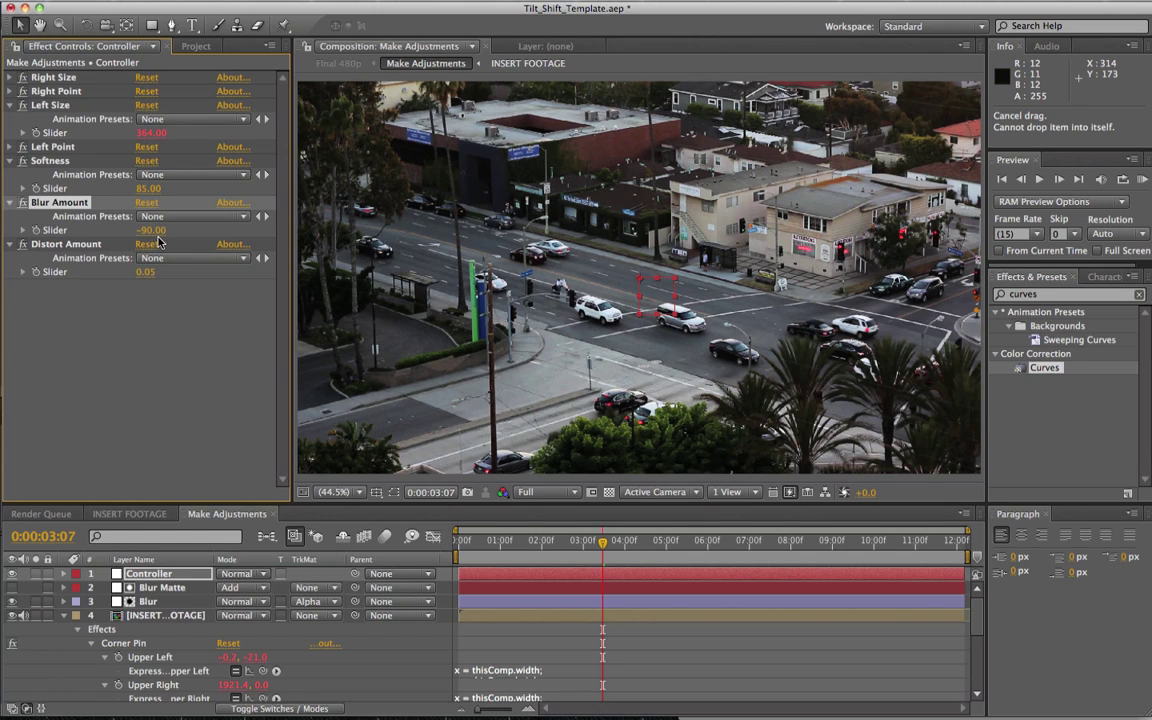
click(150, 230)
key(Return)
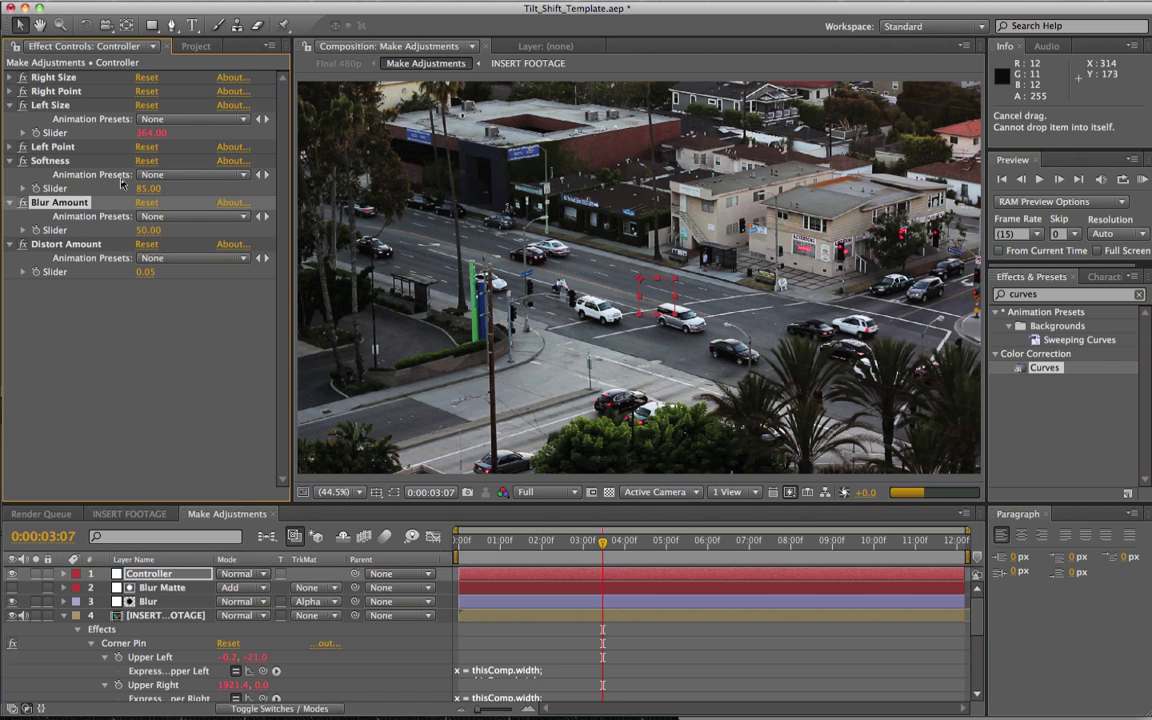
key(super+shift+j)
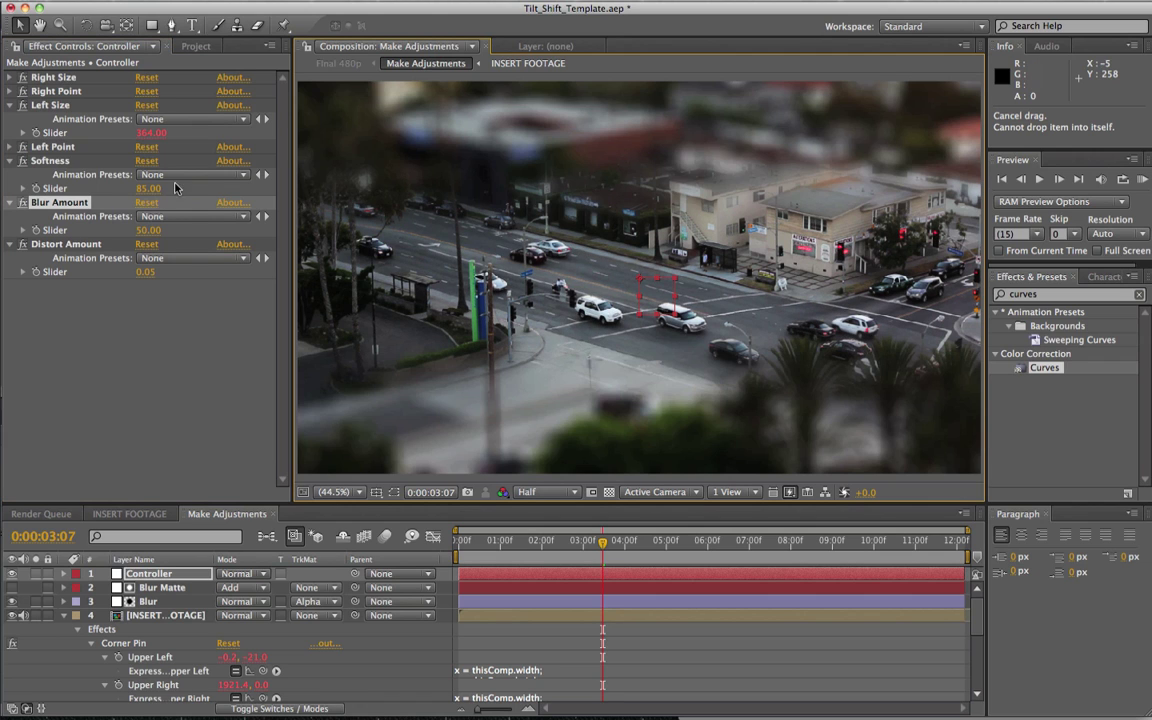
click(148, 230)
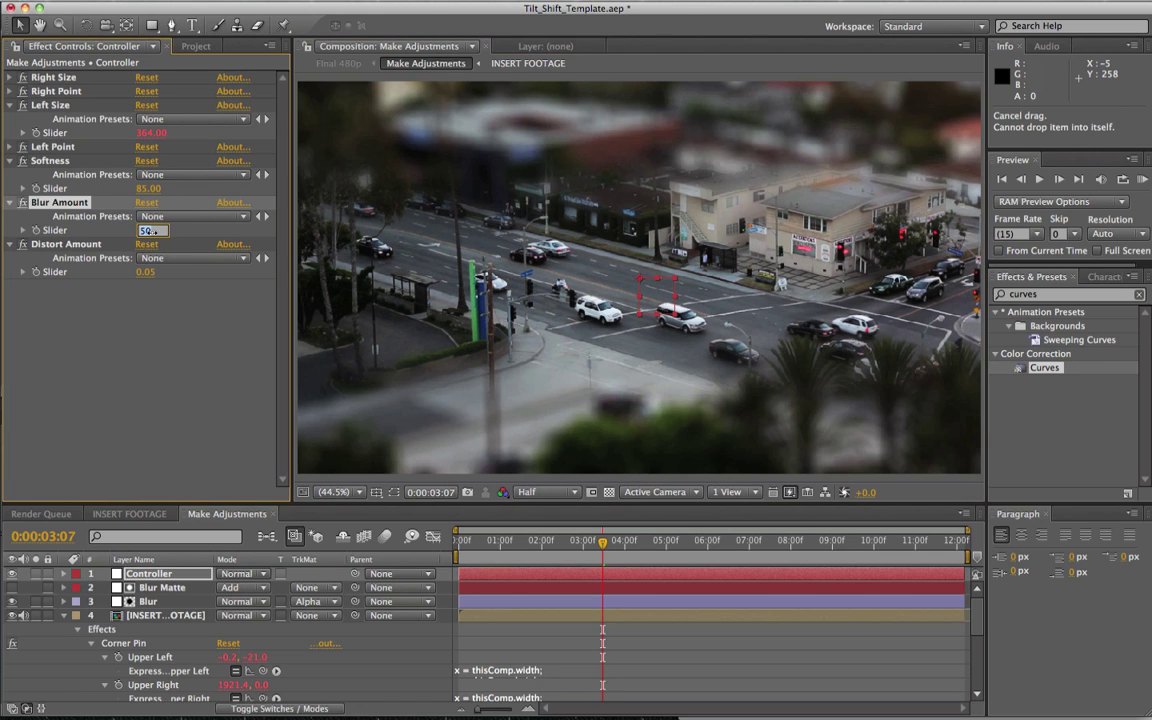
text(18)
key(Return)
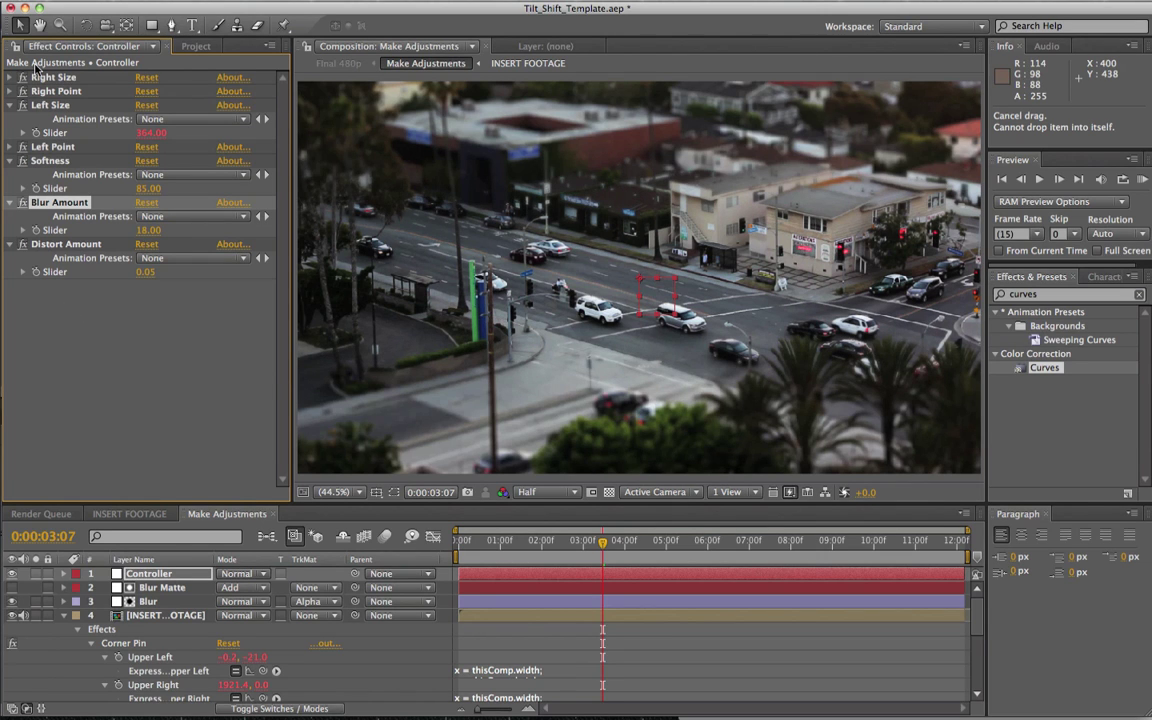
Expand and select the Controller's Right Point and Left Point effects.
click(11, 91)
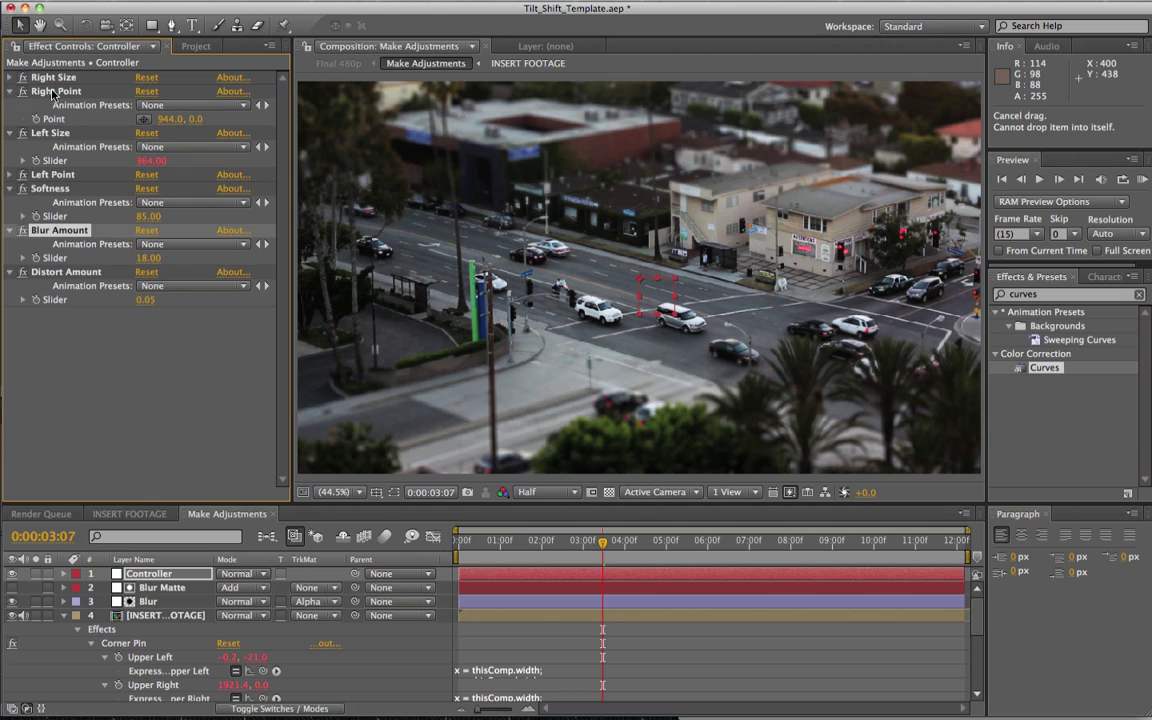
click(57, 92)
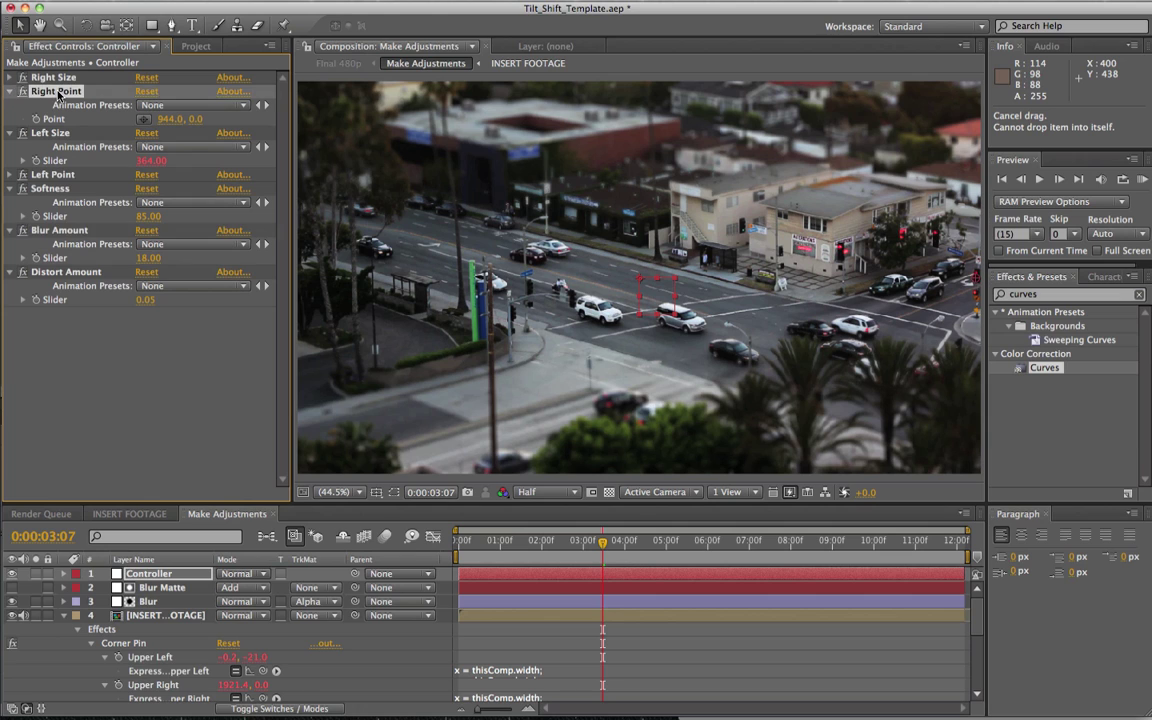
click(13, 175)
click(10, 175)
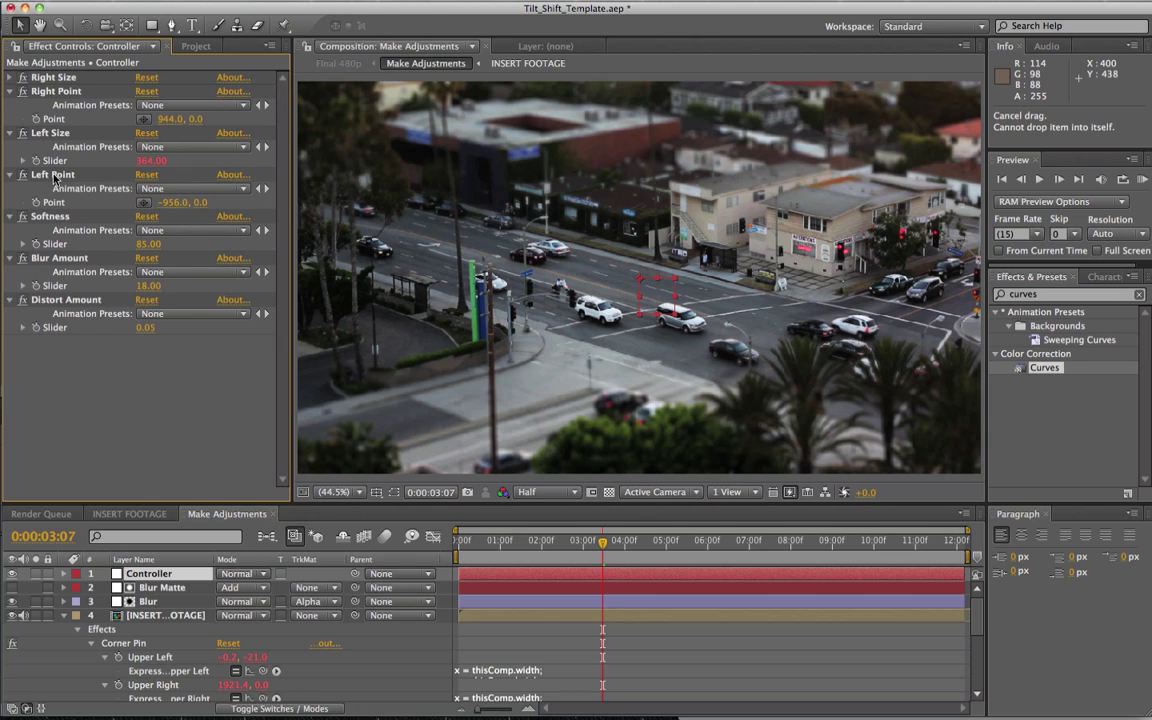
click(52, 174)
Move the right matte point inward and down, the left point to -859.3, -177.6, and preview.
click(56, 92)
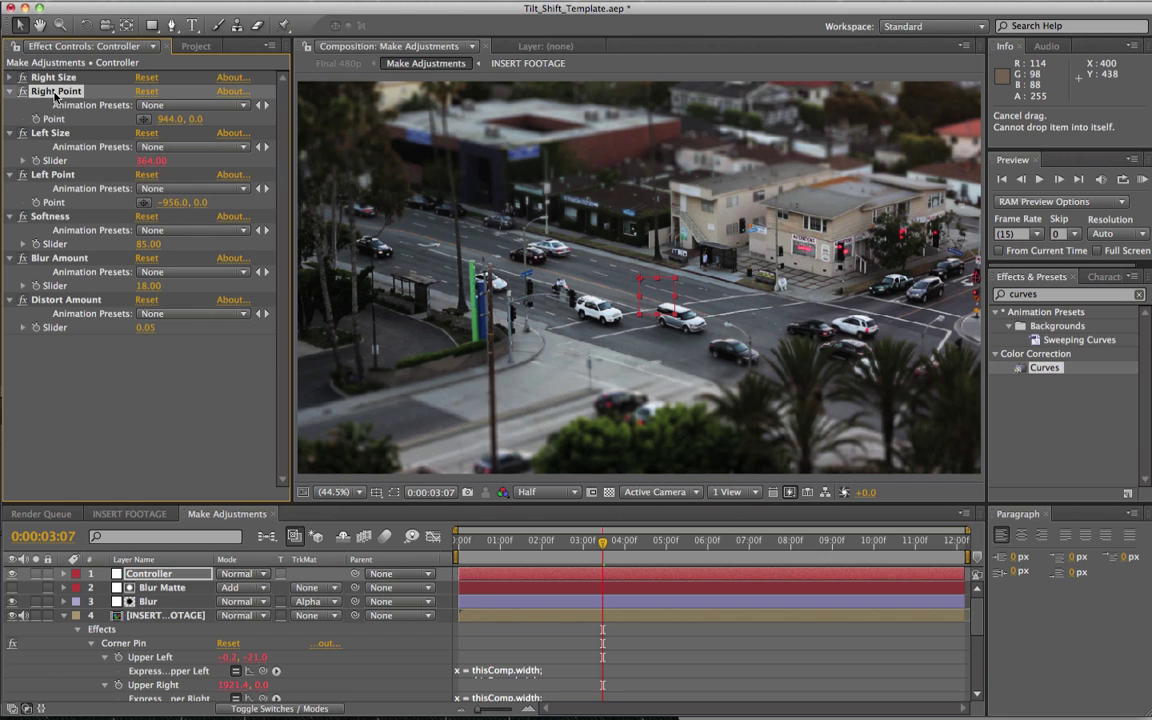
drag(975, 285, 795, 344)
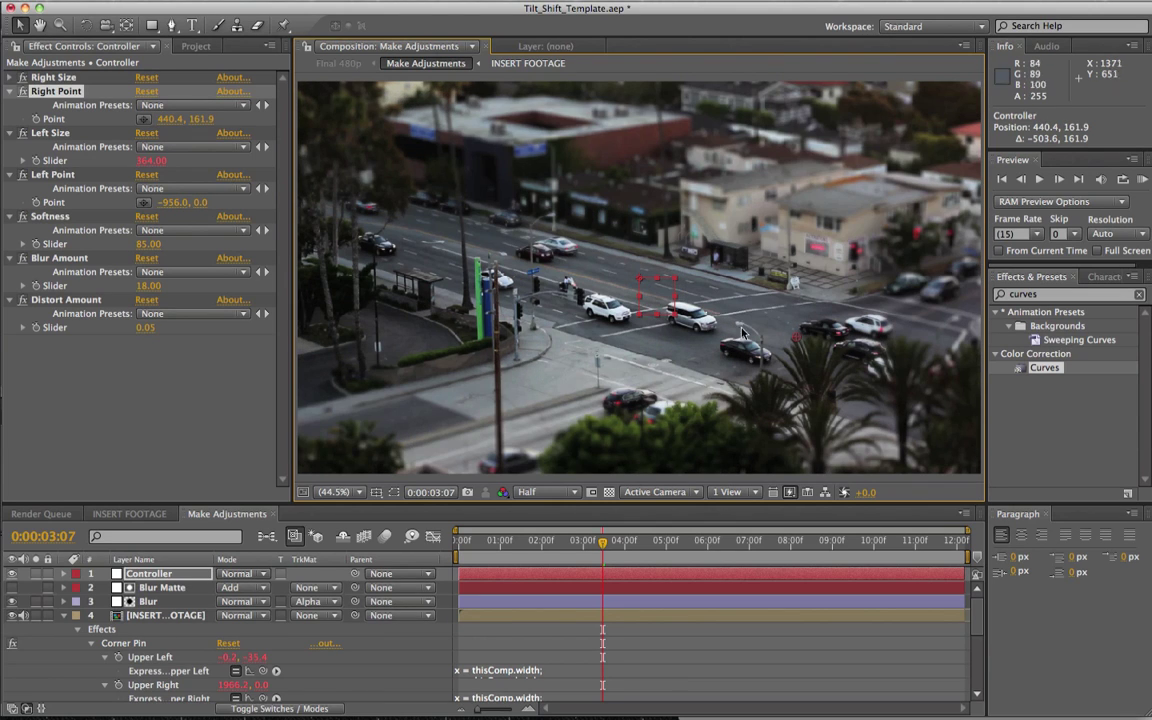
click(45, 173)
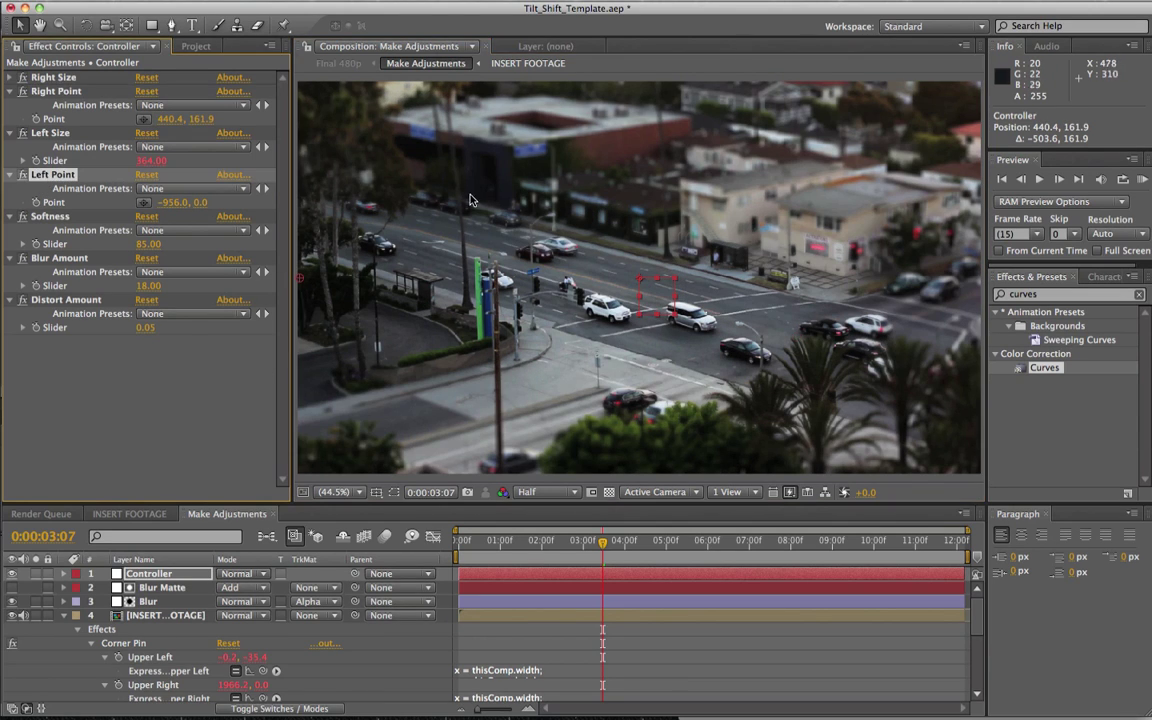
drag(299, 278, 337, 215)
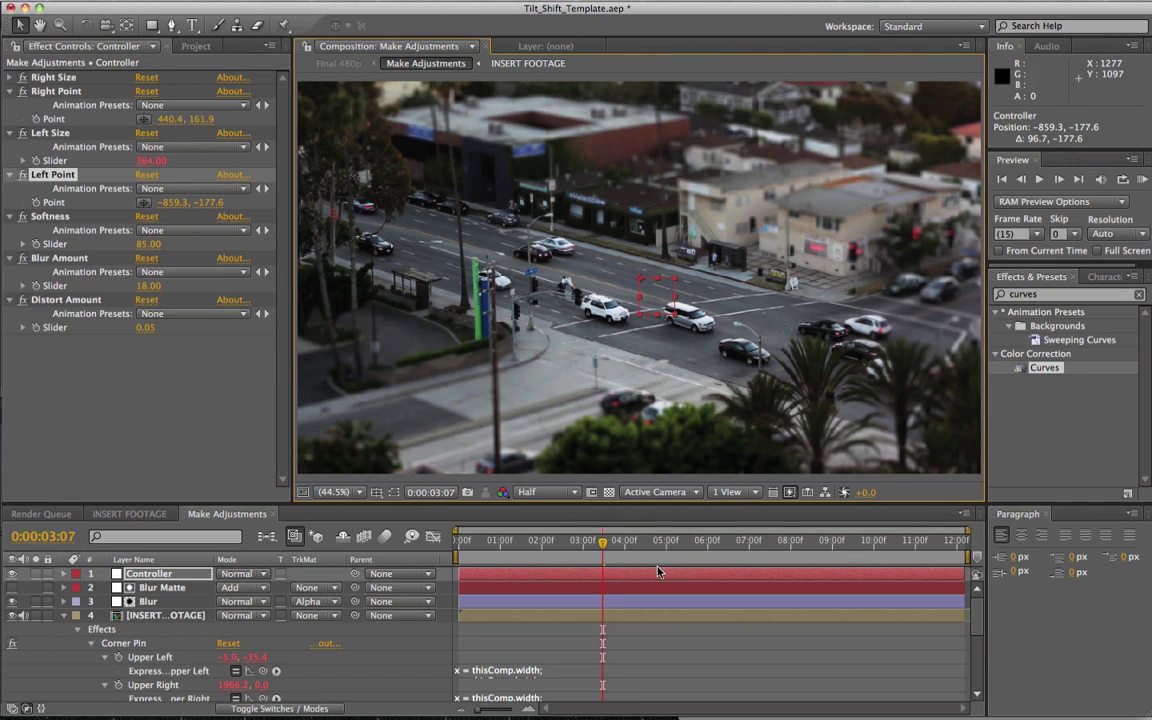
click(1146, 179)
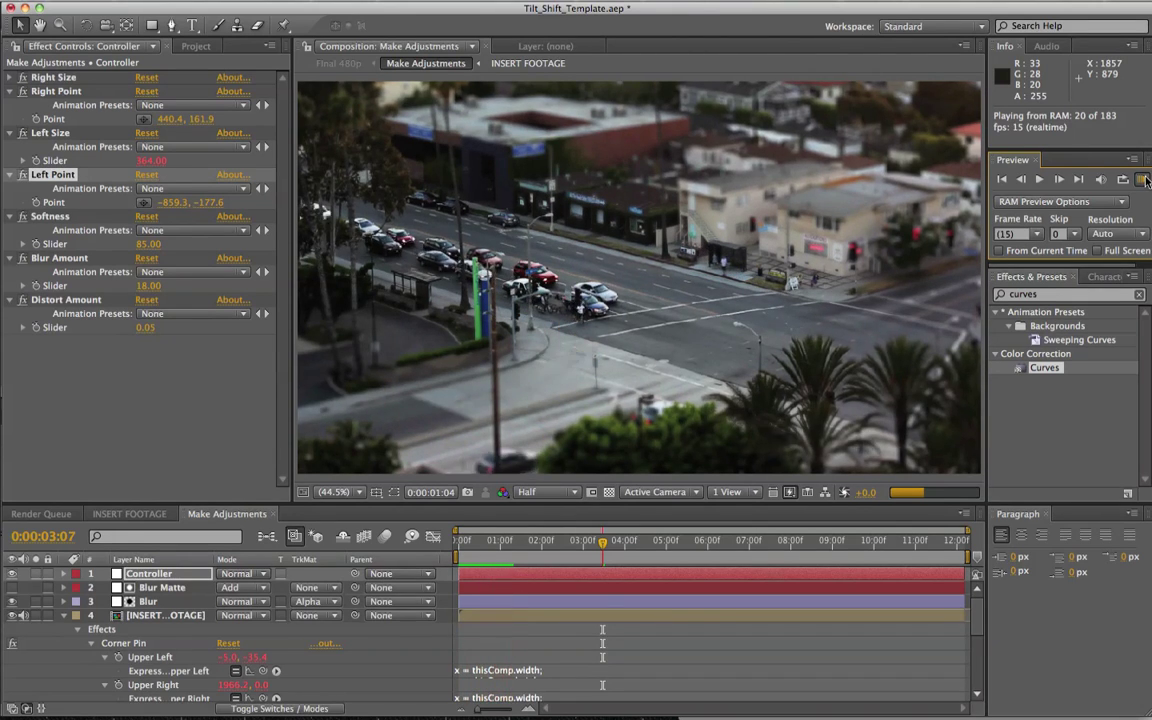
key(space)
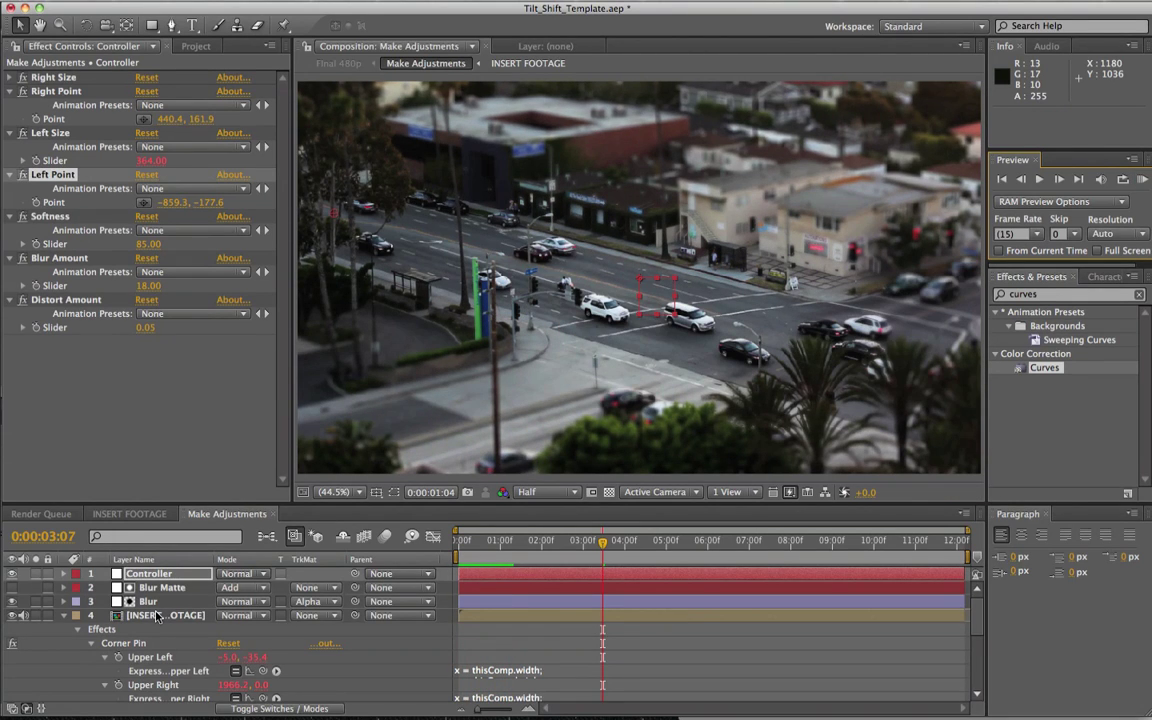
Make the red Blur Matte visible and hide the INSERT FOOTAGE layer to see the matte alone.
click(160, 588)
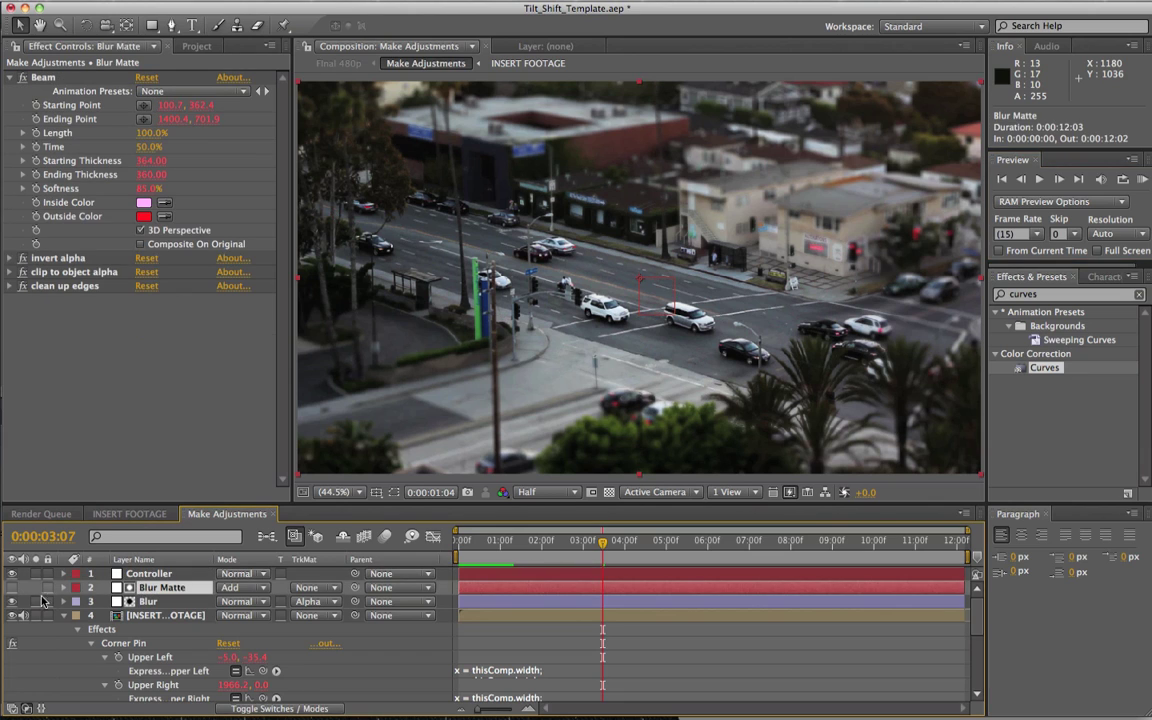
click(12, 588)
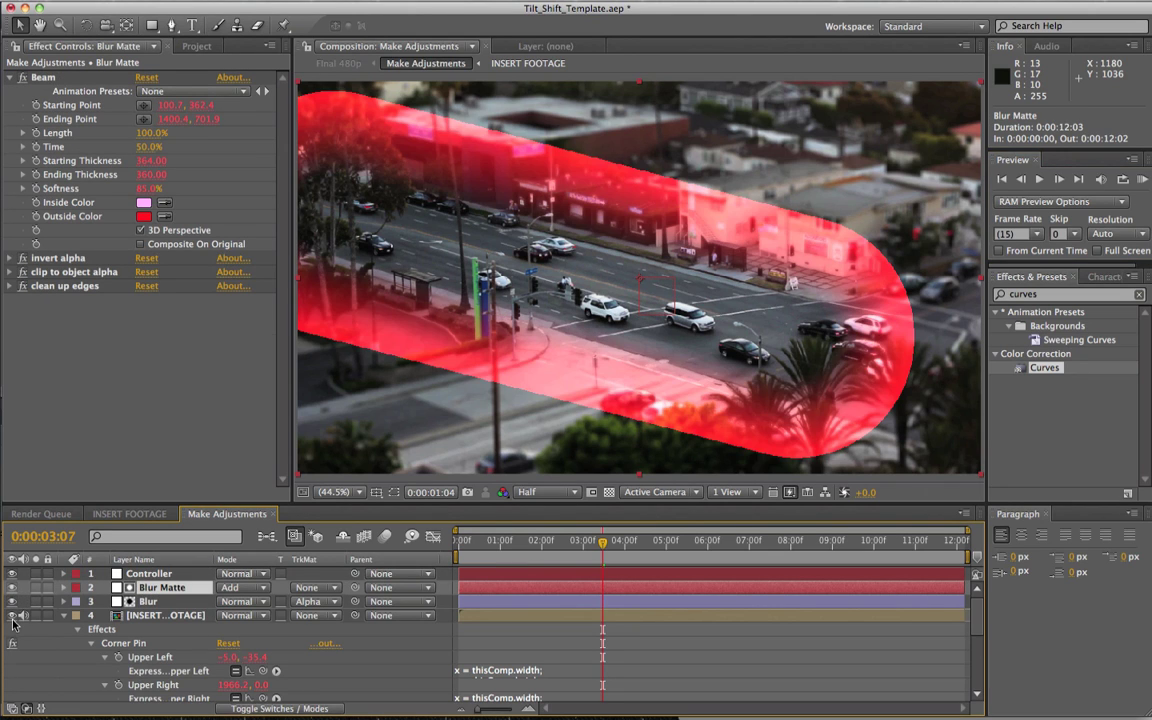
click(12, 615)
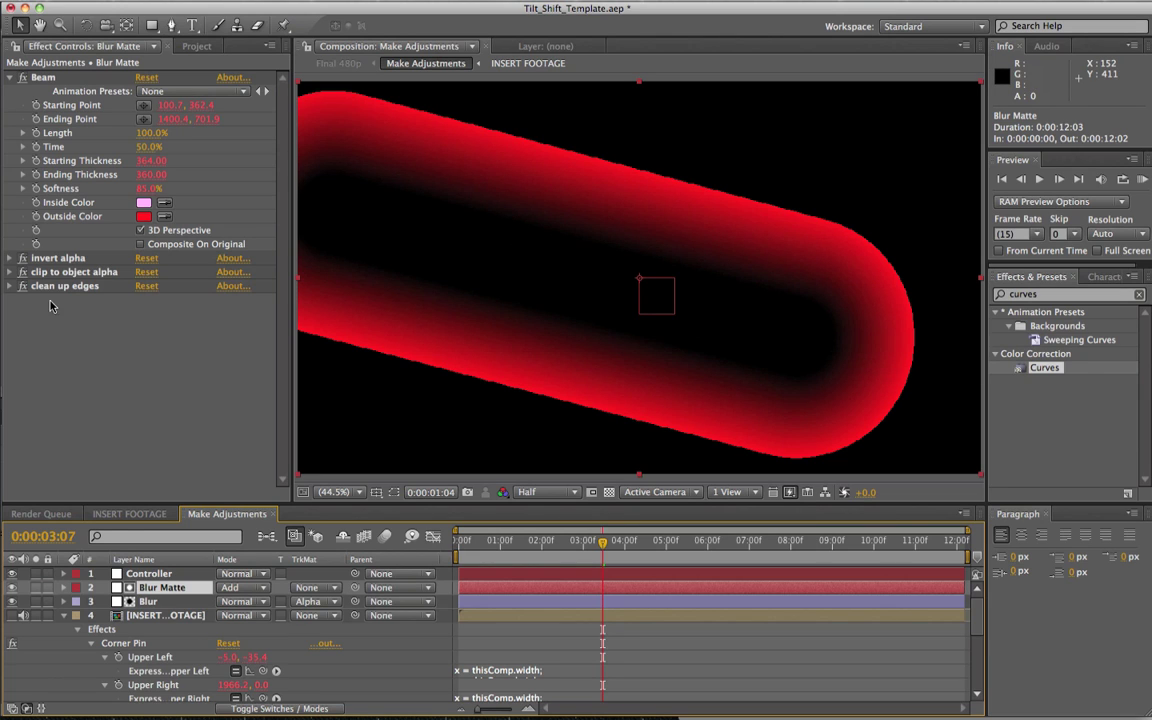
Lower the Controller's Softness to 43, inspect the matte points, then show the footage again.
click(148, 574)
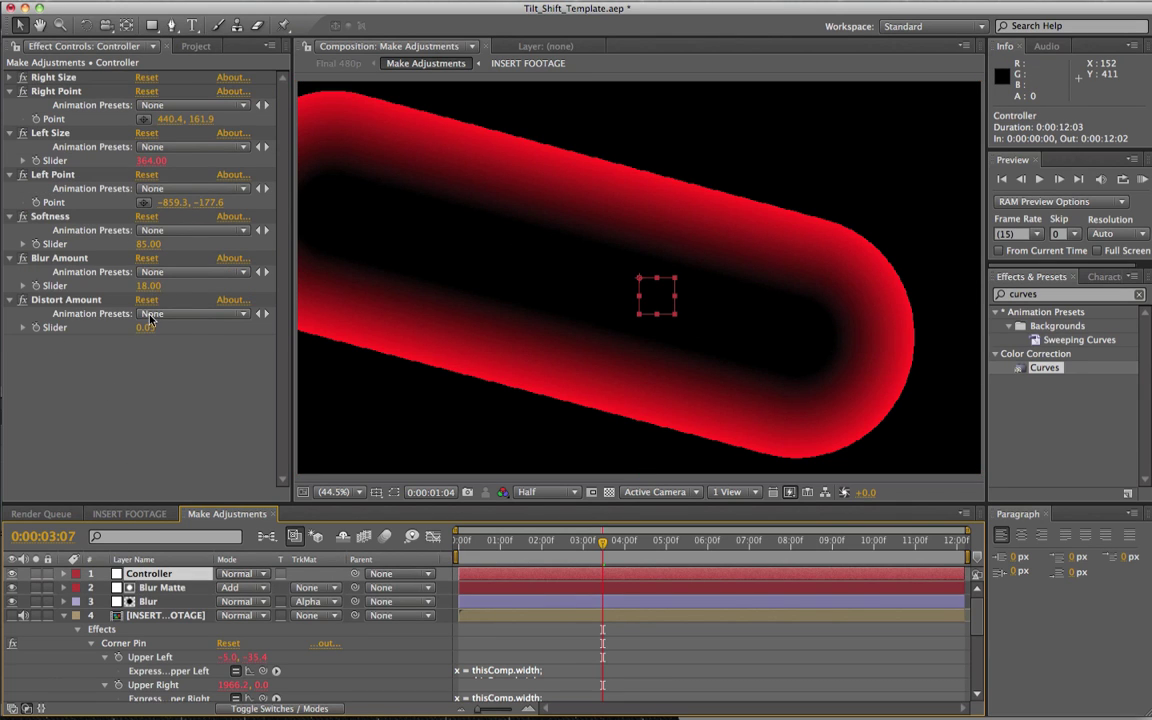
drag(143, 245, 119, 260)
click(69, 177)
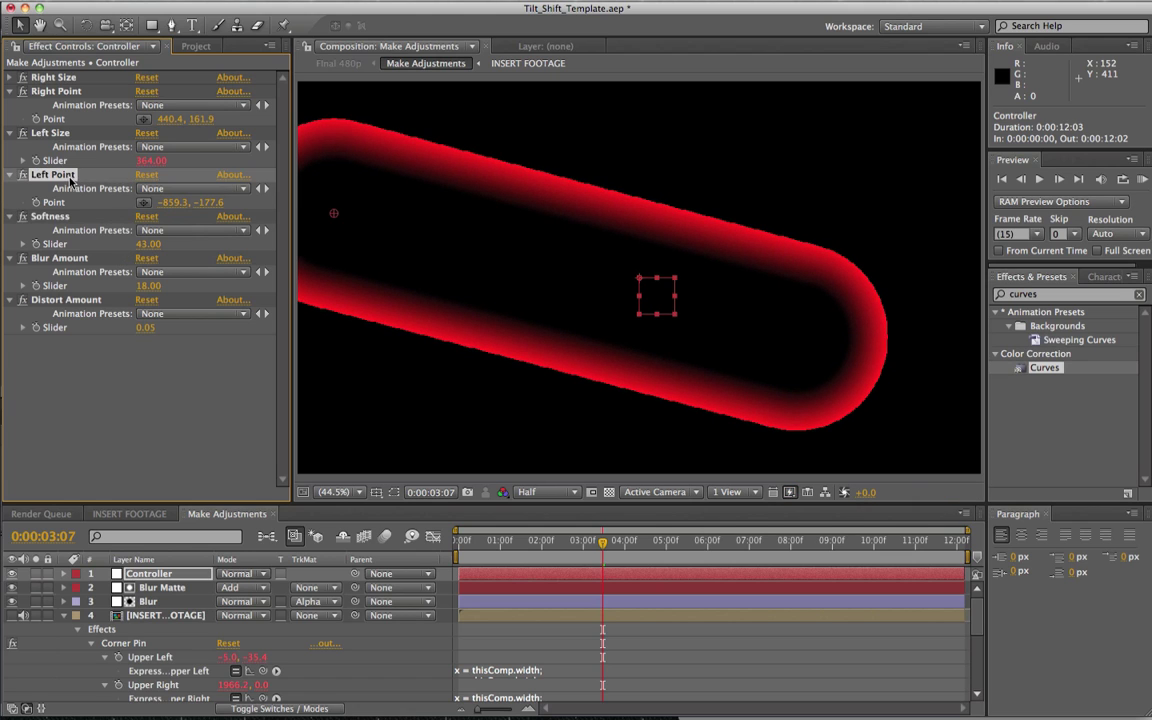
click(55, 93)
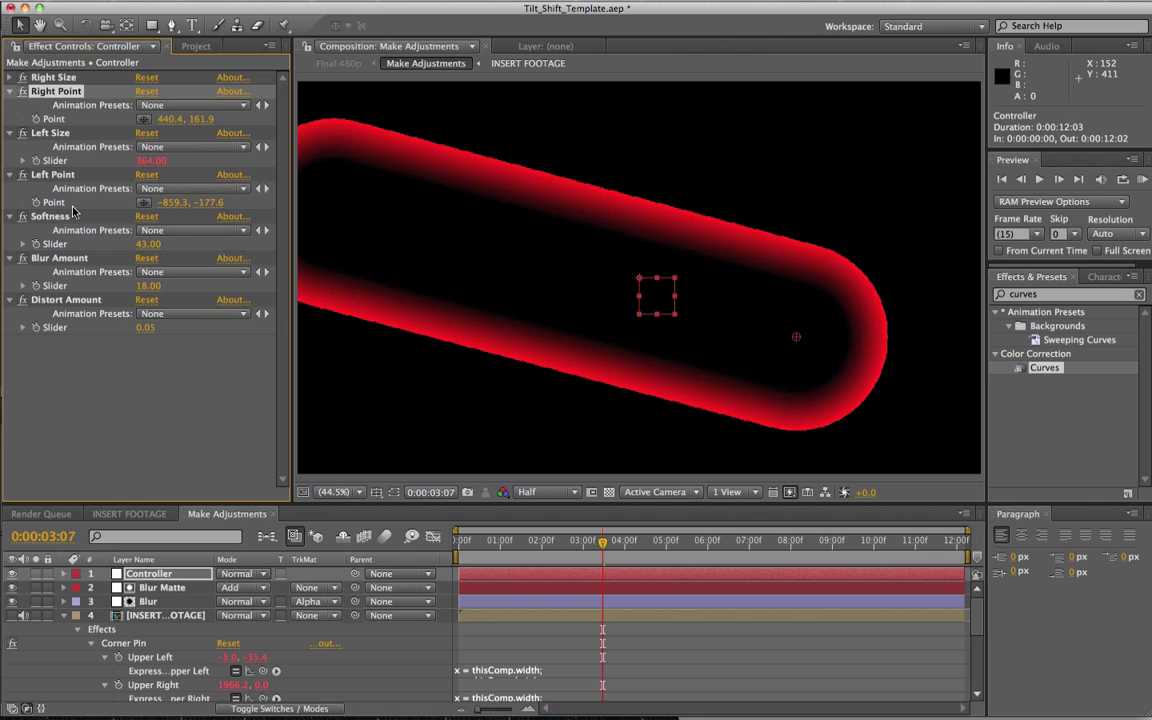
click(60, 137)
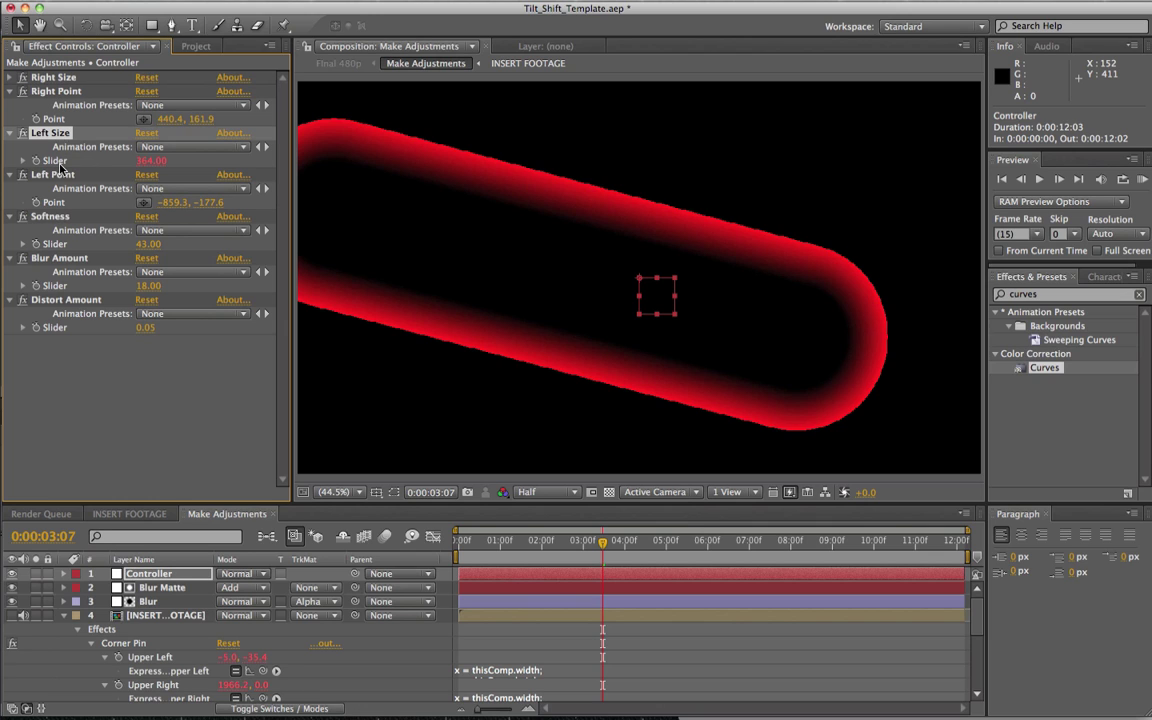
click(185, 617)
click(13, 616)
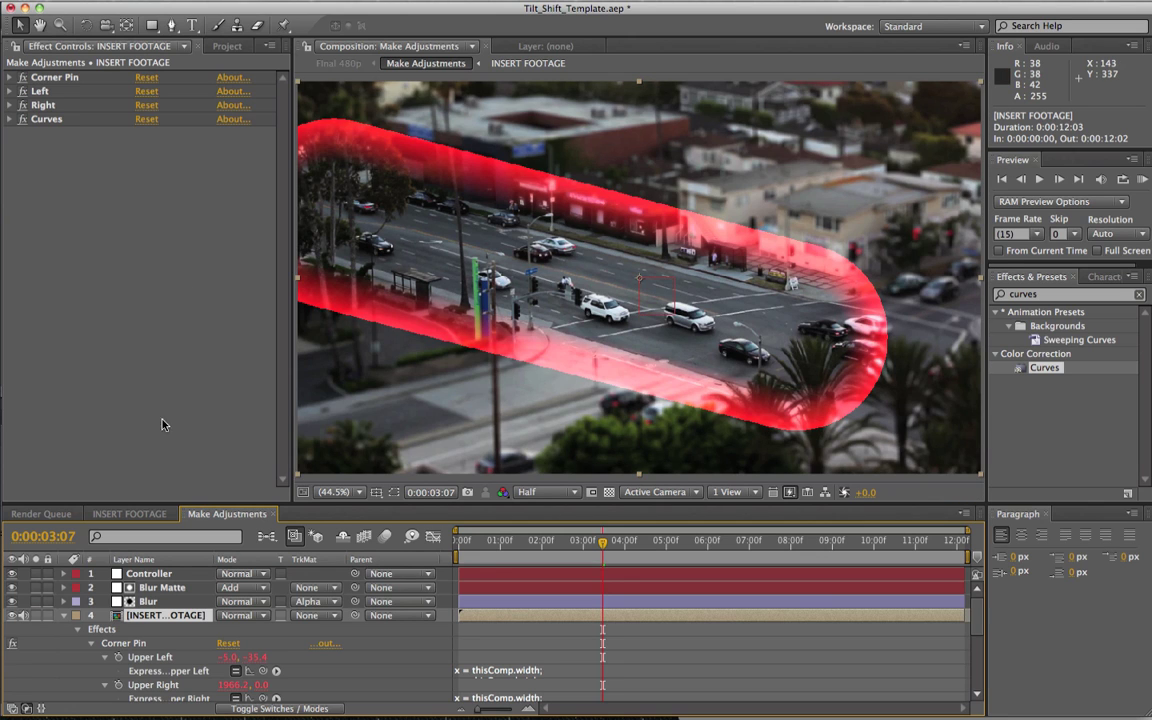
At 0:00:01:00, move the matte's right point right and down and its left point inward.
click(148, 574)
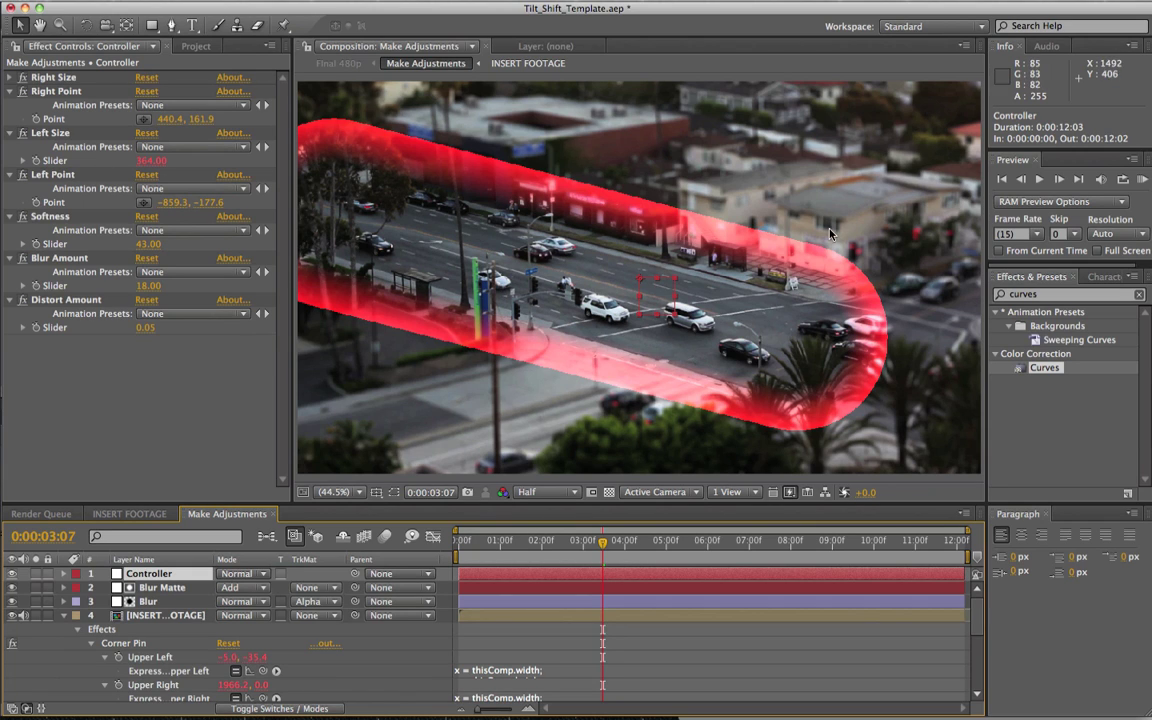
click(499, 545)
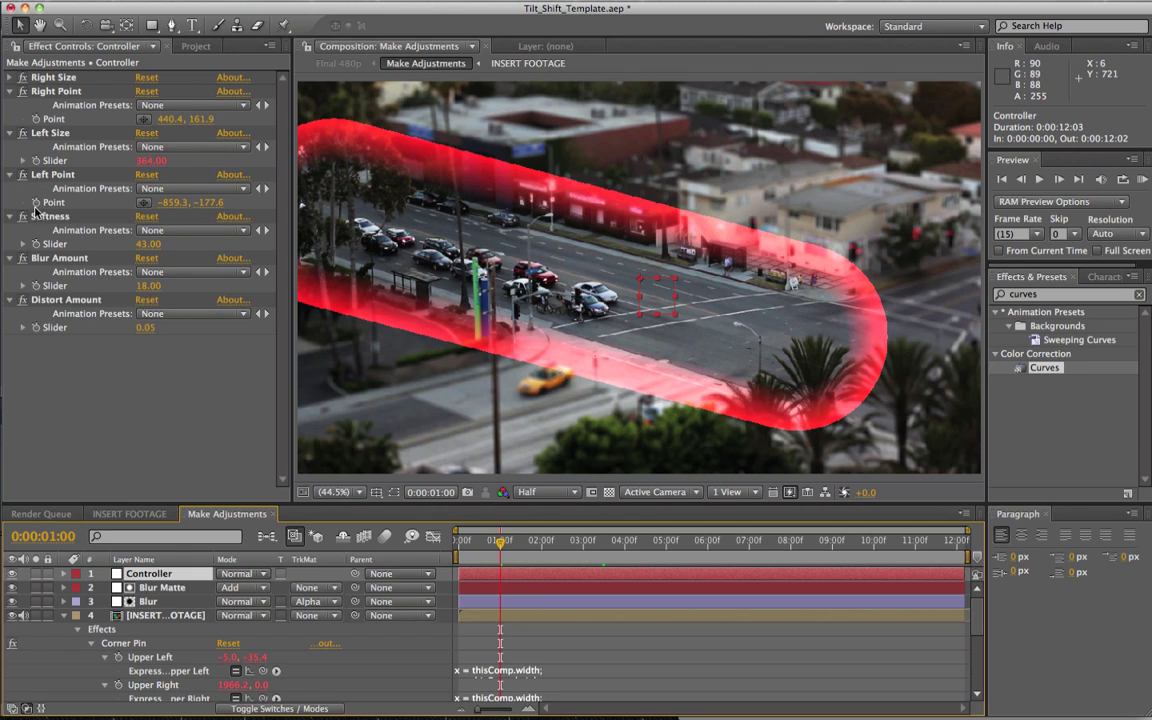
click(46, 175)
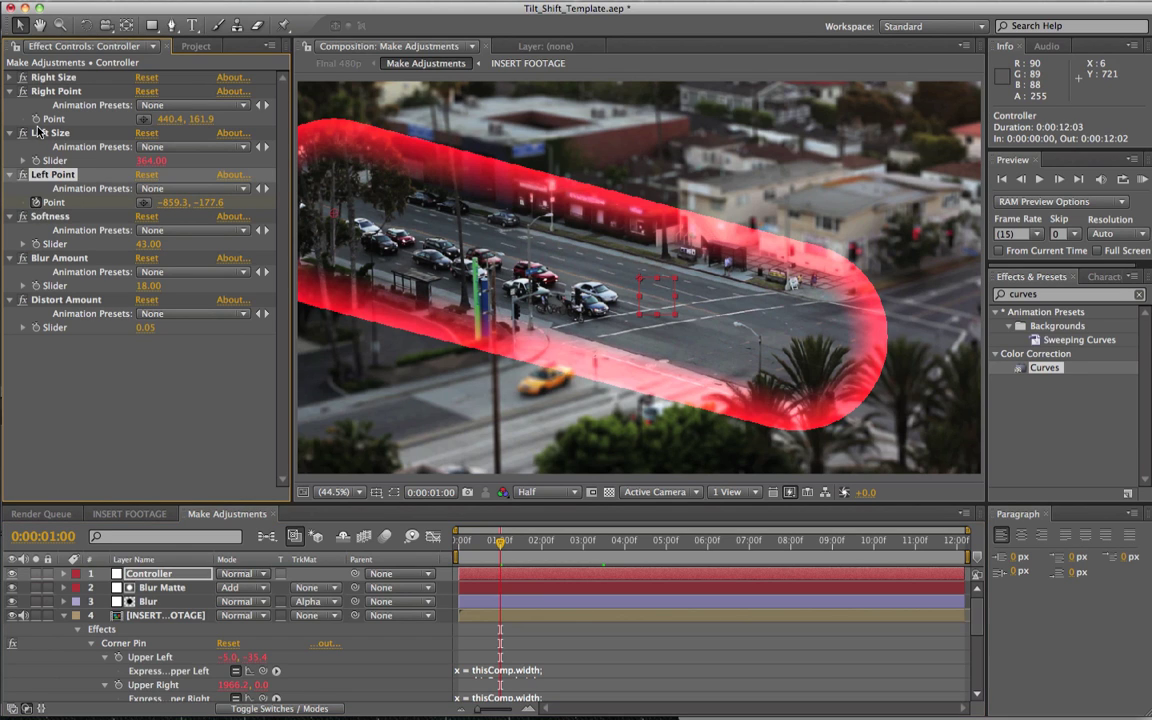
click(56, 91)
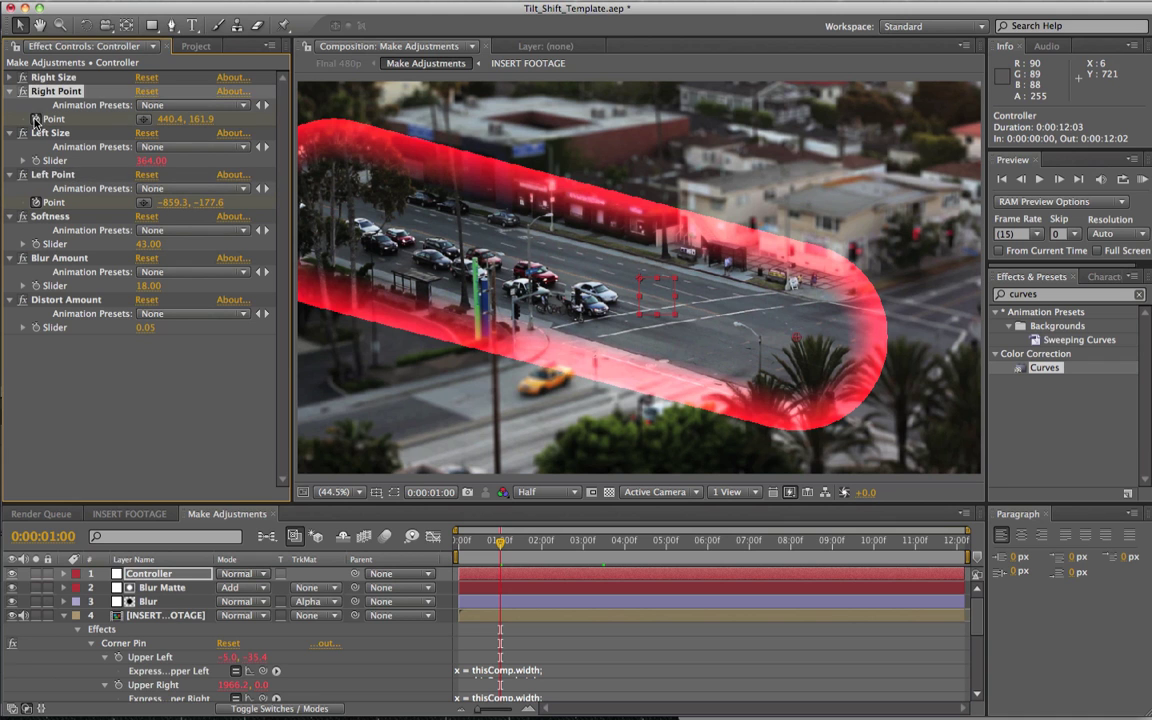
drag(799, 341, 911, 366)
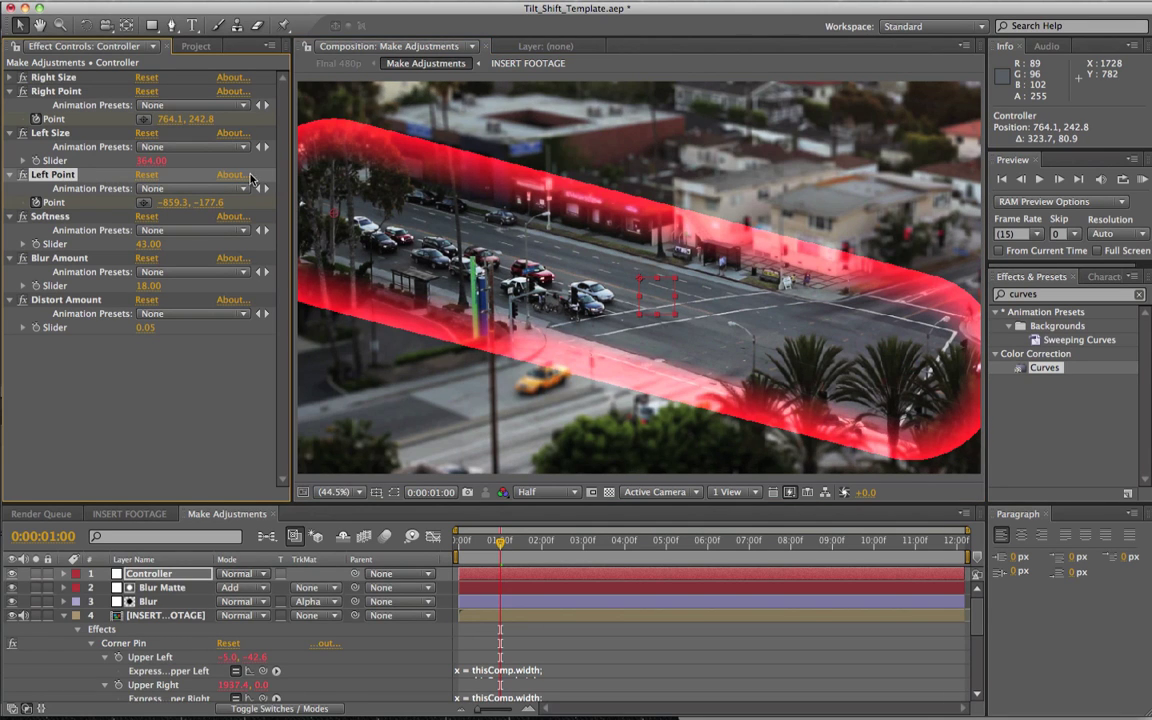
drag(332, 215, 396, 230)
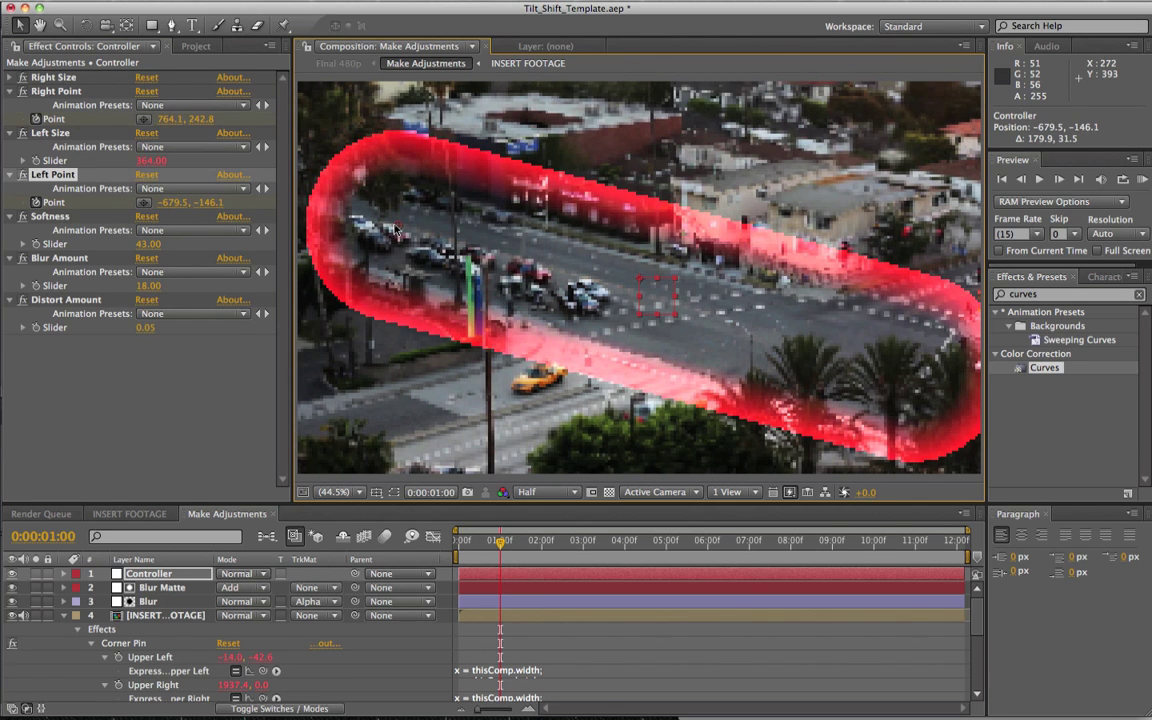
At 0:00:01:05, raise the Left Point to -286.0, -445.2 and the Right Point to 928.3, -24.7.
click(513, 543)
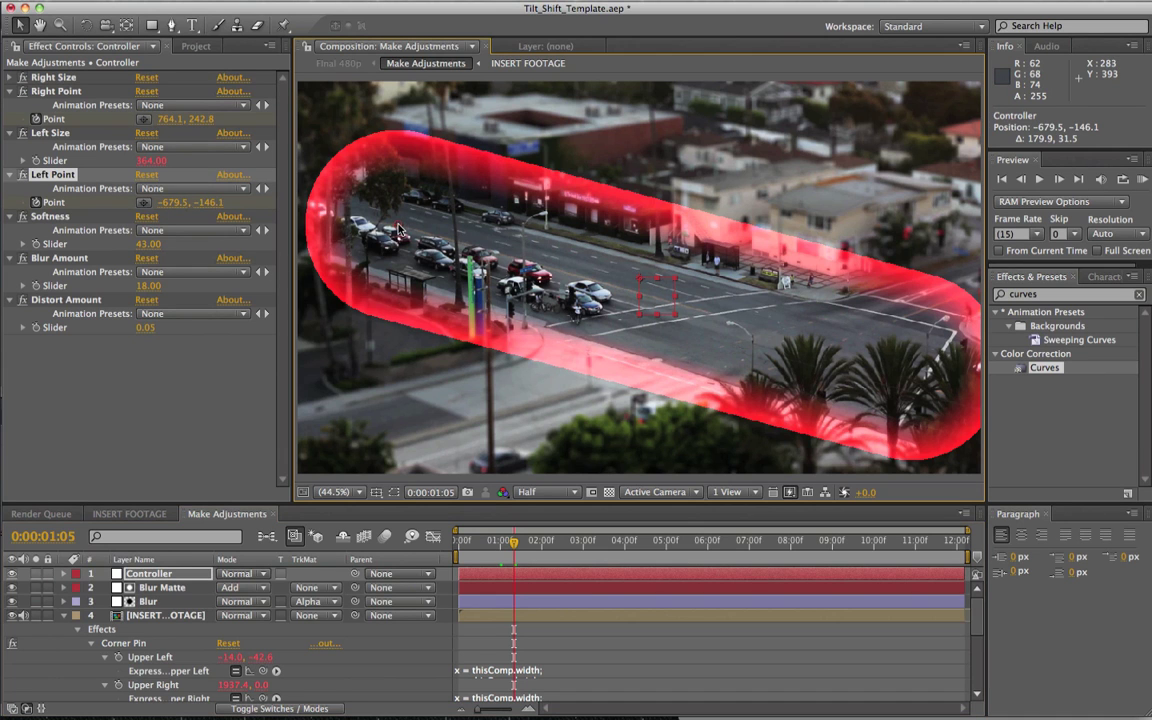
drag(535, 183, 538, 120)
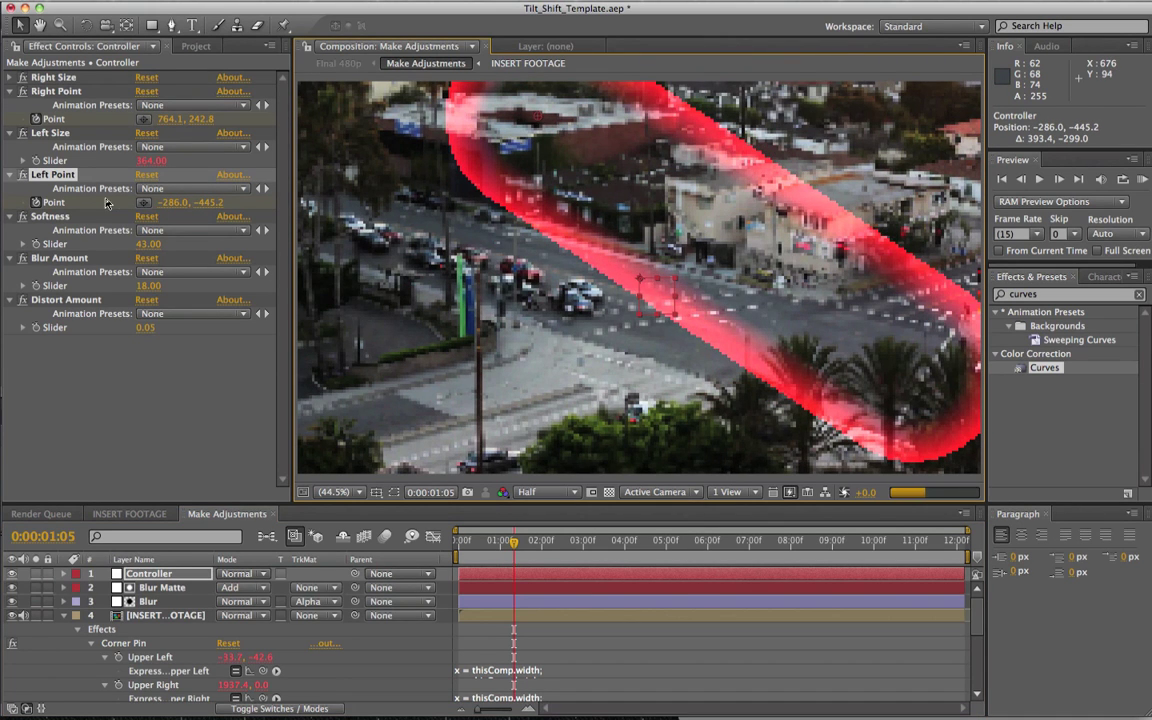
click(64, 91)
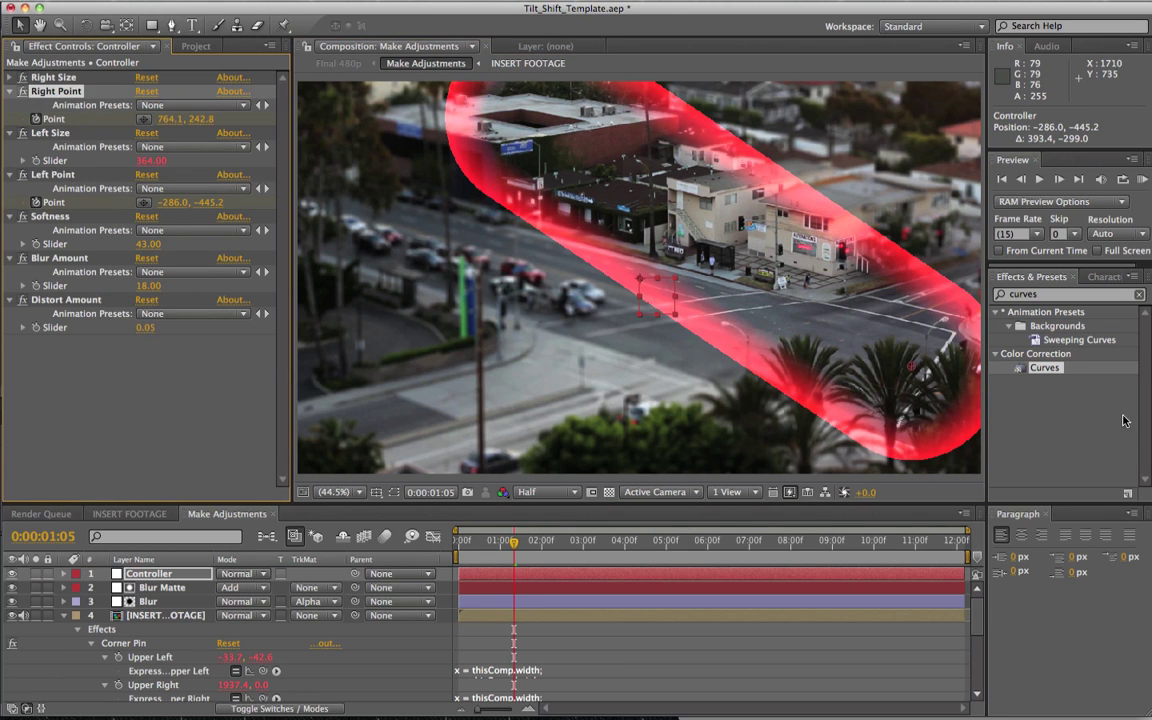
drag(912, 374, 970, 277)
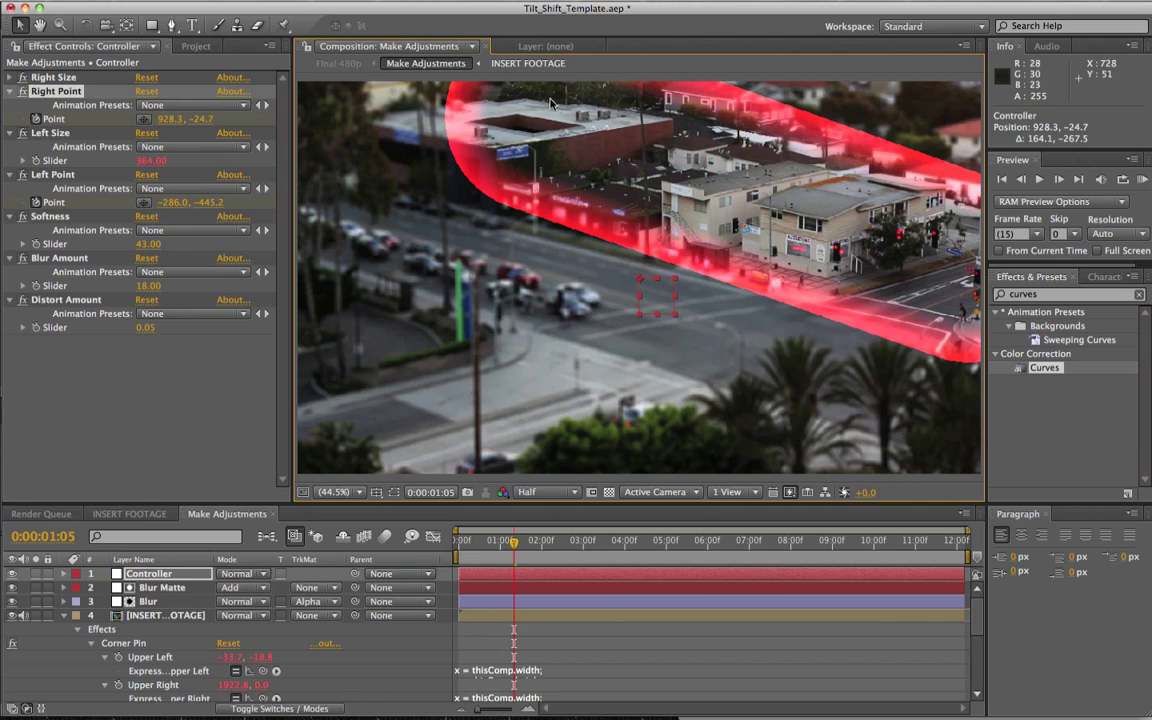
Turn off the Blur Matte layer, give the Controller Softness 65 and Blur Amount 15, then RAM-preview.
click(12, 588)
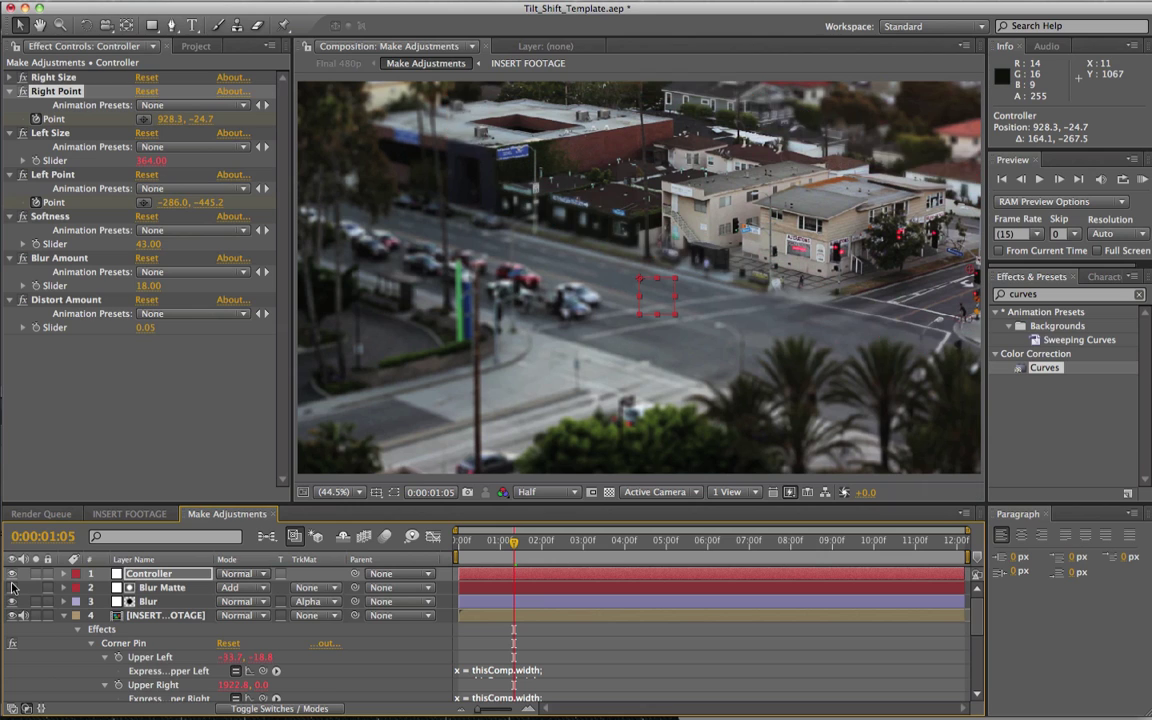
click(148, 245)
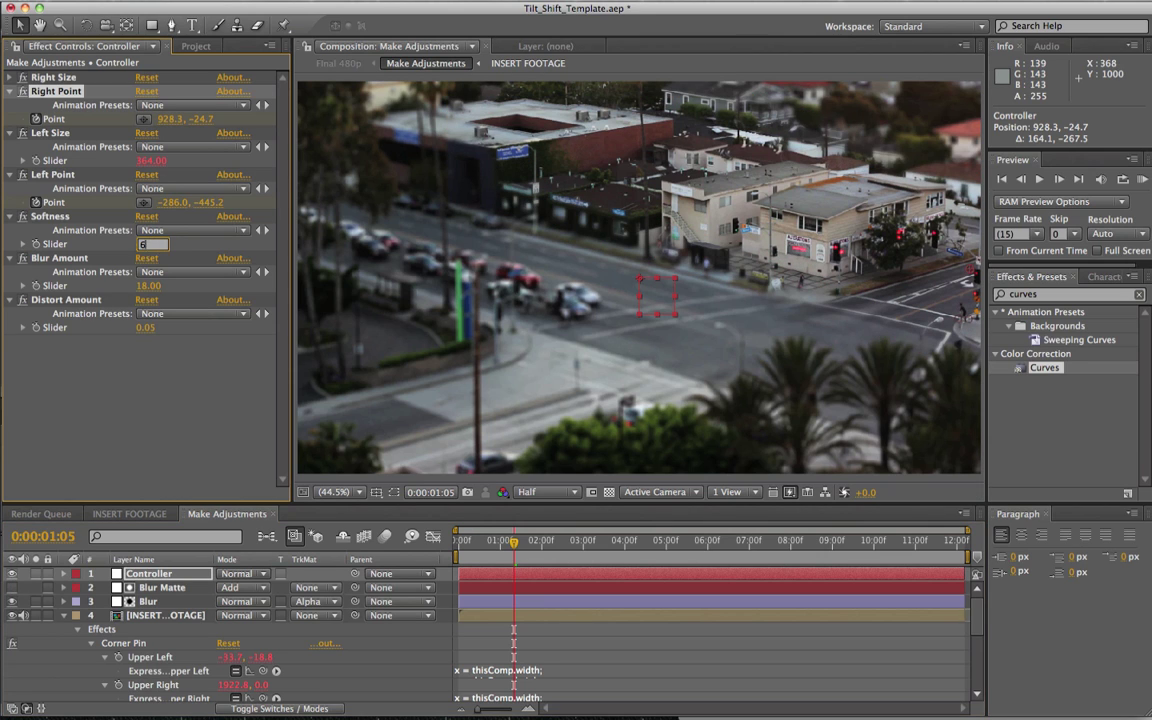
text(65)
key(Return)
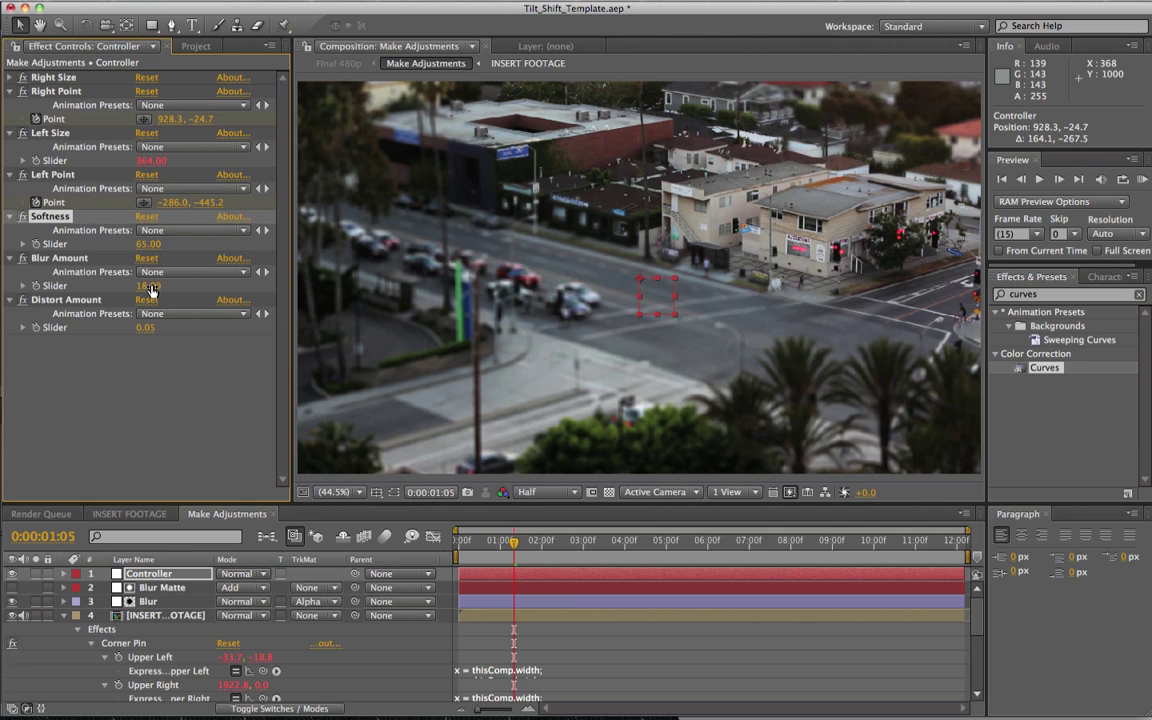
key(Return)
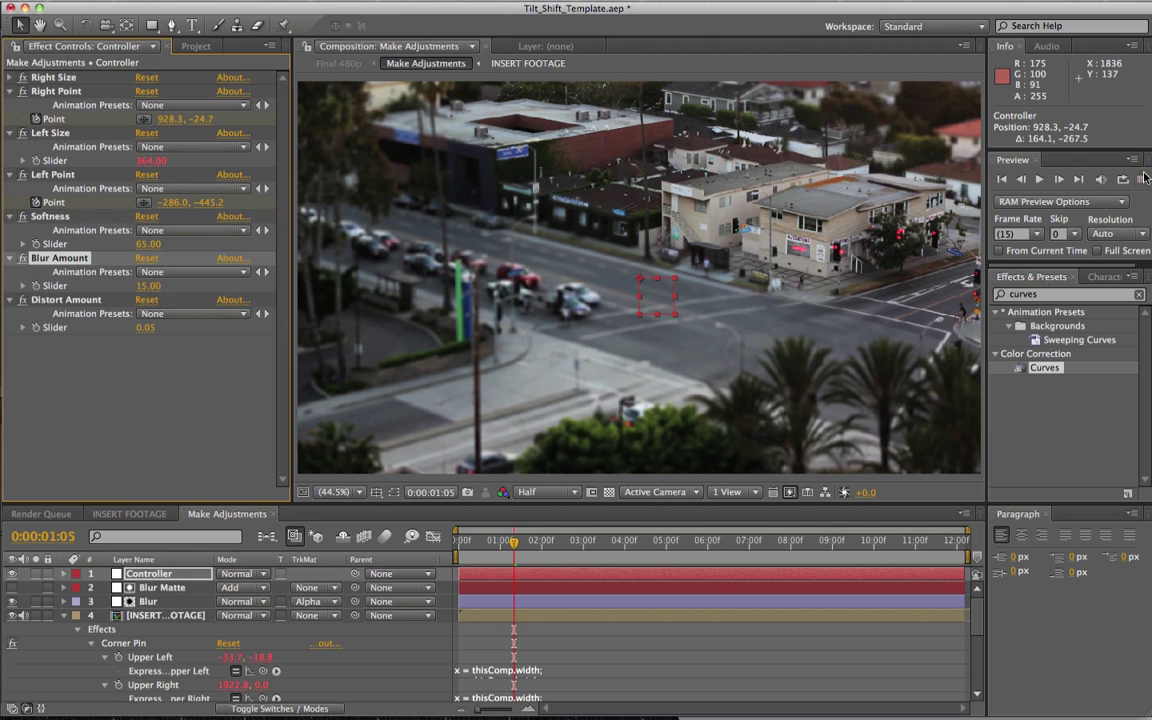
click(1140, 181)
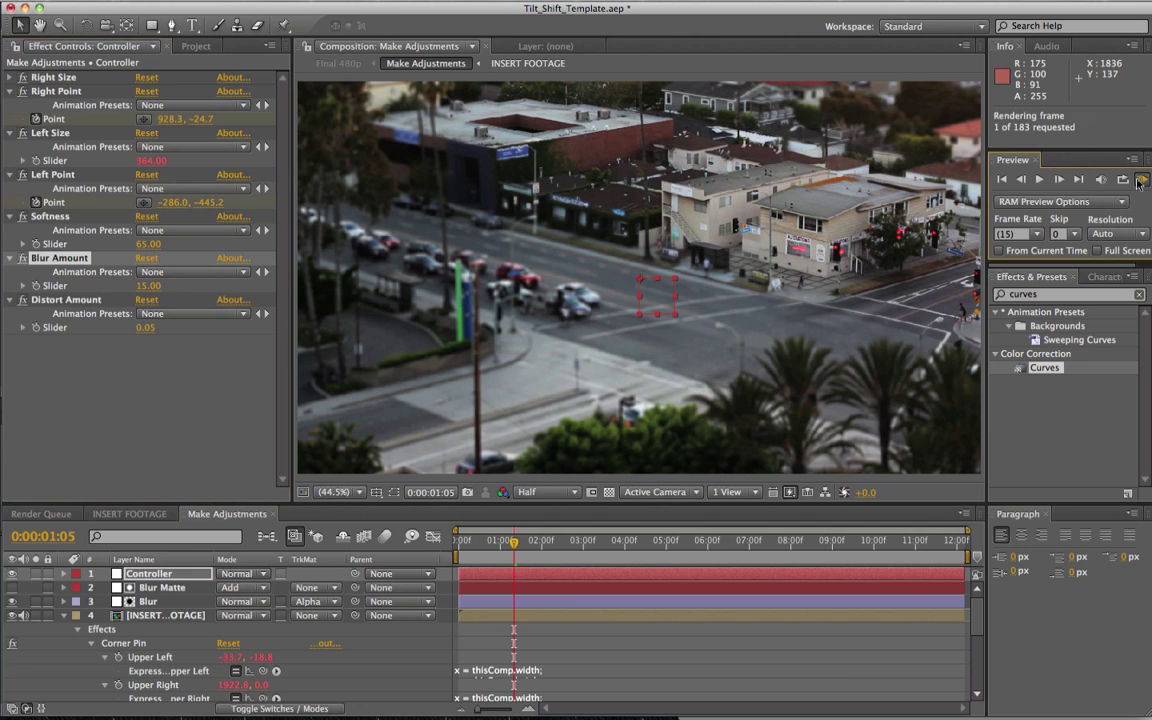